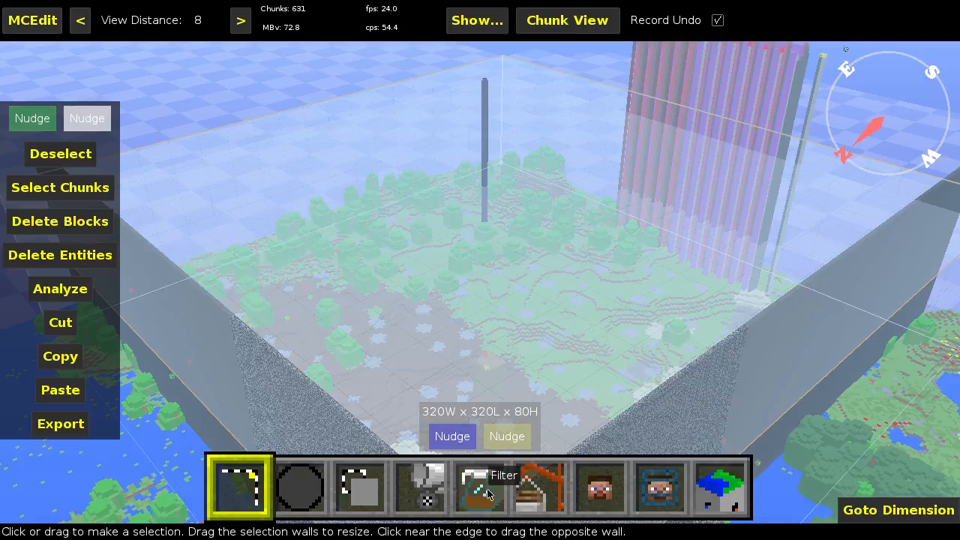
Step: Run the Spawning space counter filter on the selection for version 1.8, with spawn height 2 and maximum light level 7
click(477, 489)
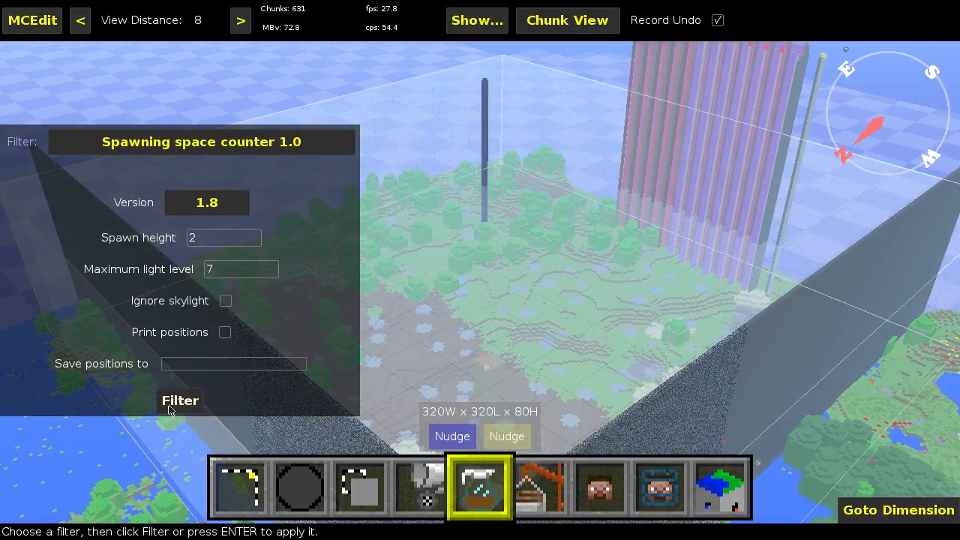
click(171, 406)
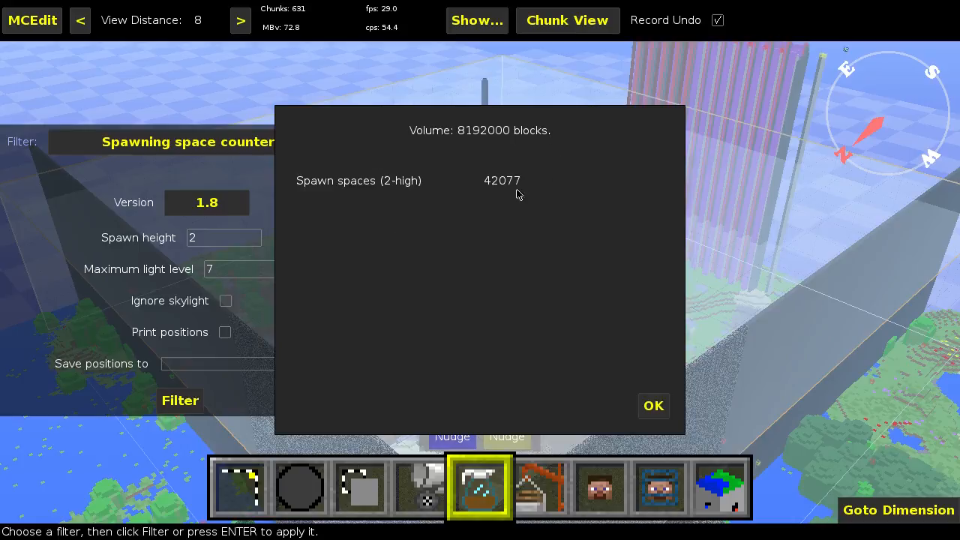
click(654, 407)
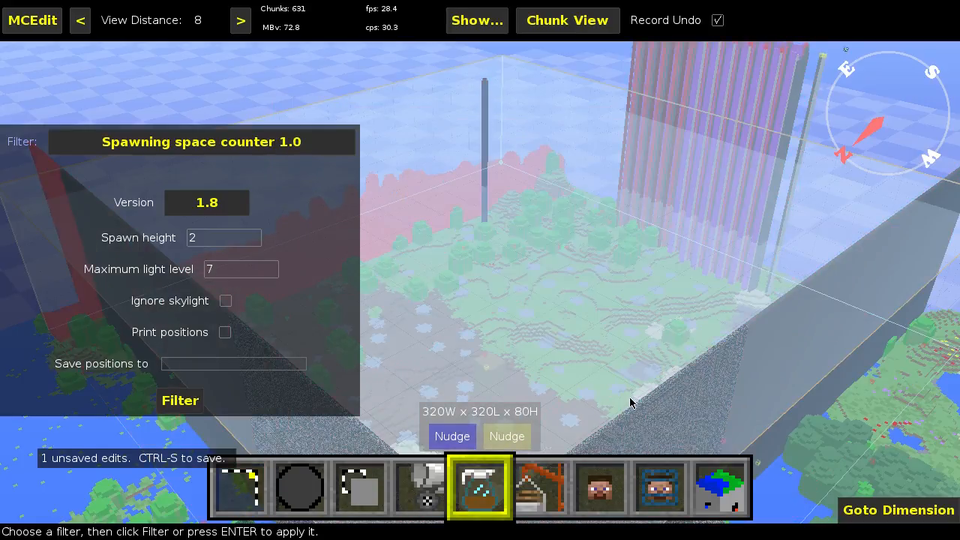
Step: Enable the Ignore skylight option and count the spawning spaces in the selection again
click(226, 301)
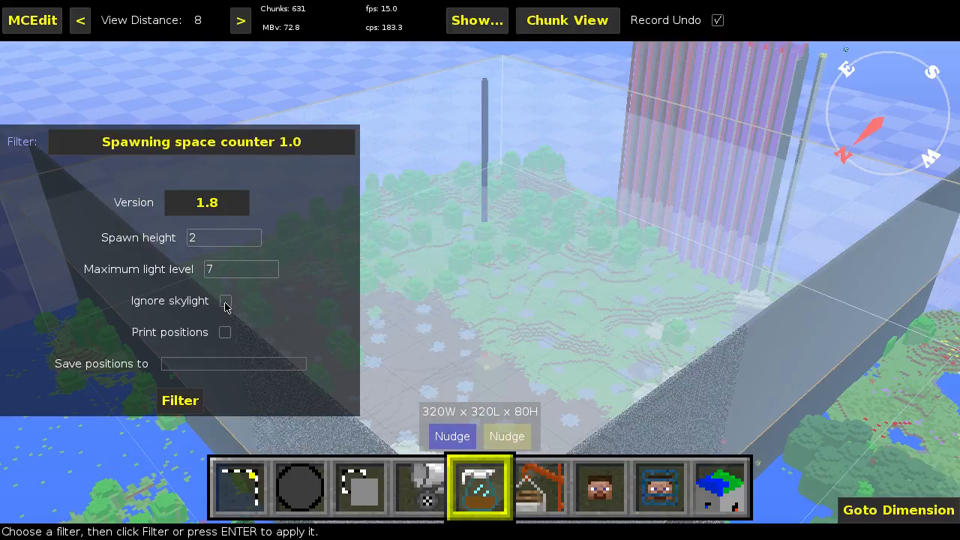
click(189, 398)
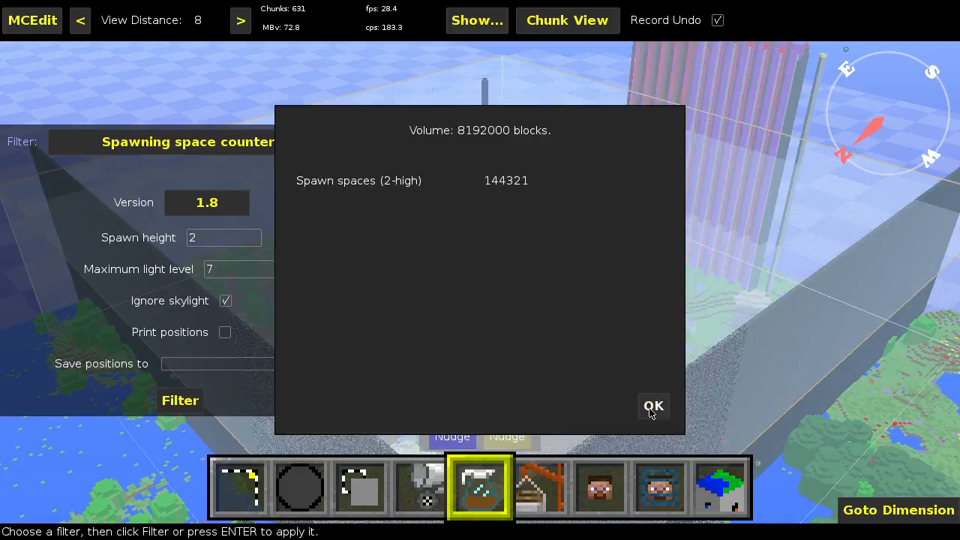
click(650, 405)
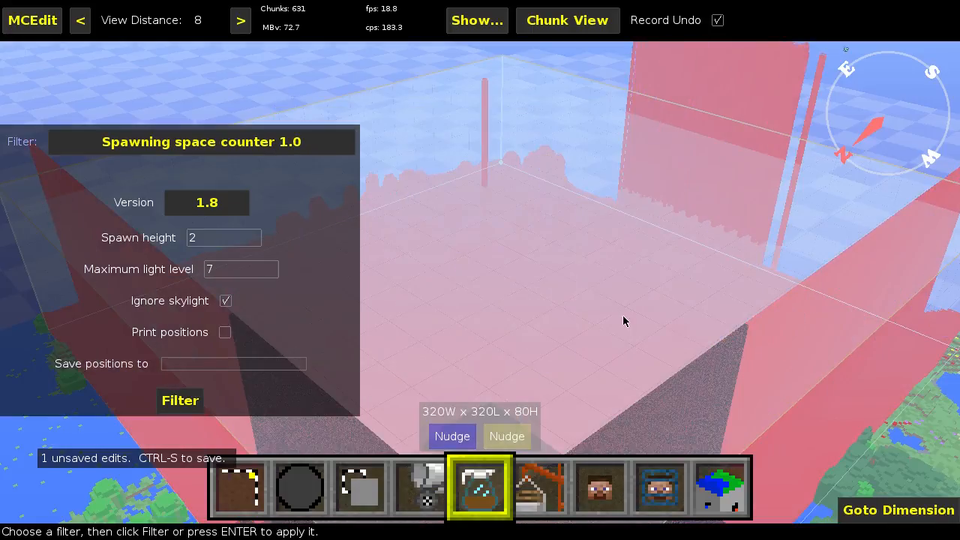
Step: Examine the terrain inside the selected region from above and from a distance
right_click(318, 213)
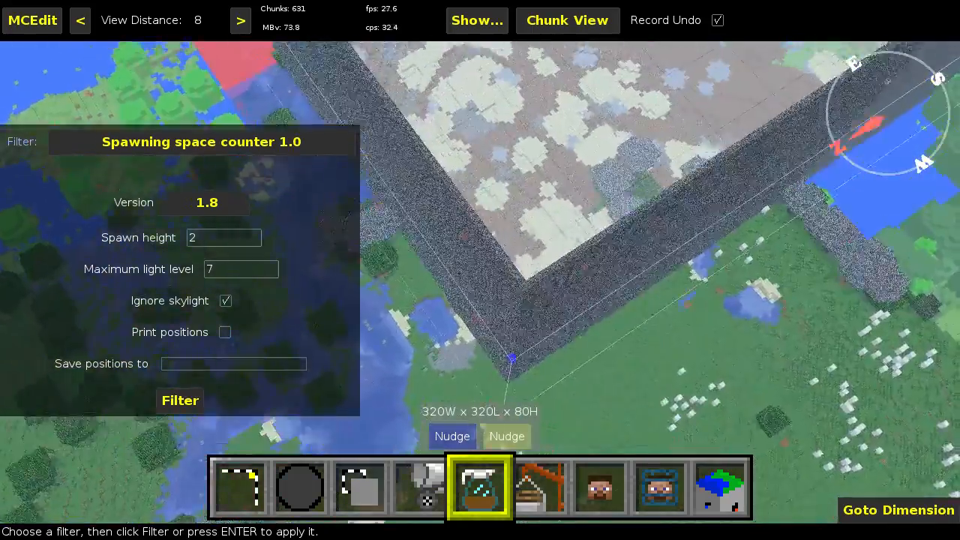
key(w)
right_click(507, 310)
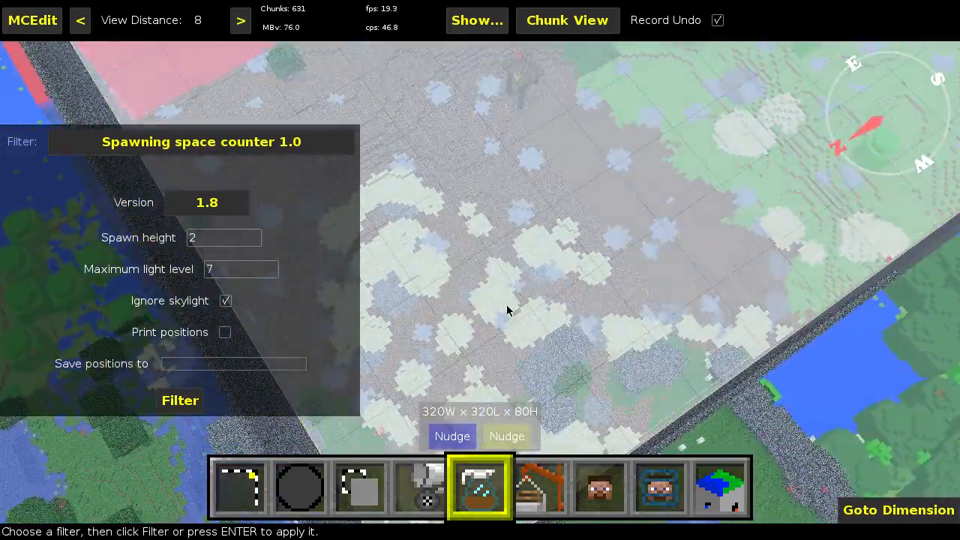
right_click(507, 311)
right_click(529, 340)
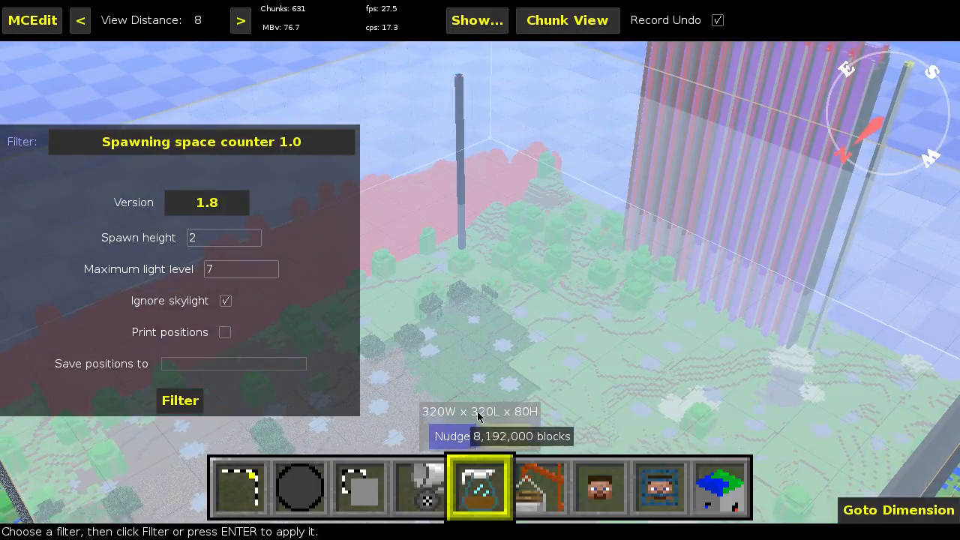
right_click(552, 405)
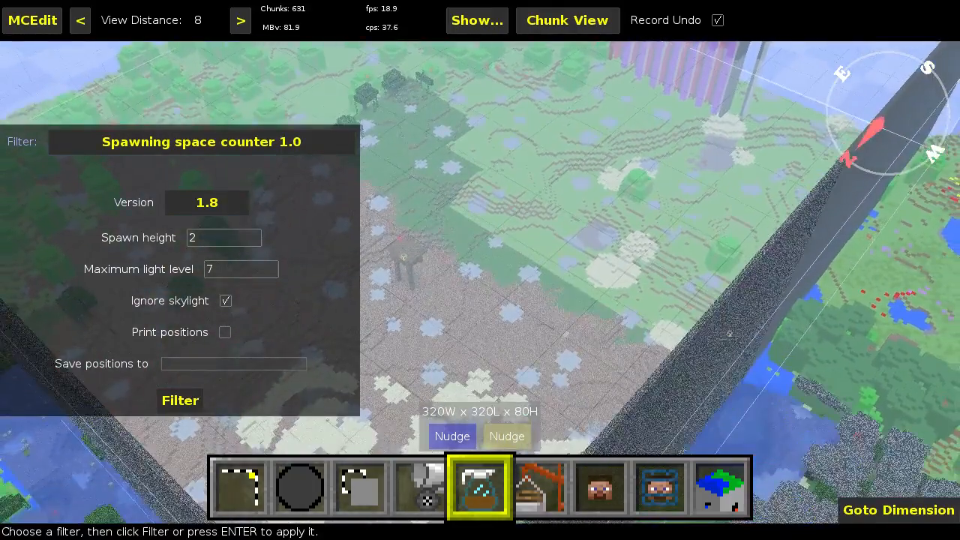
key(w)
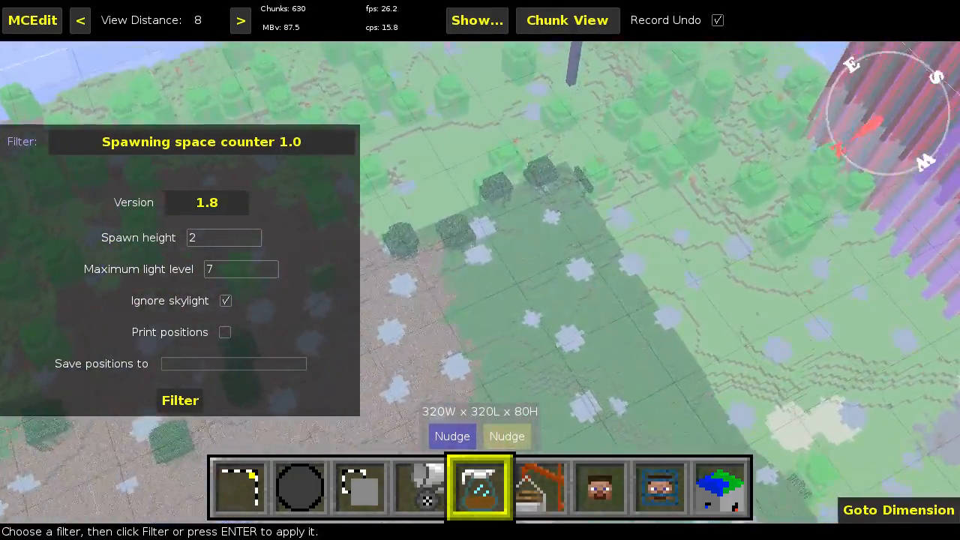
key(s)
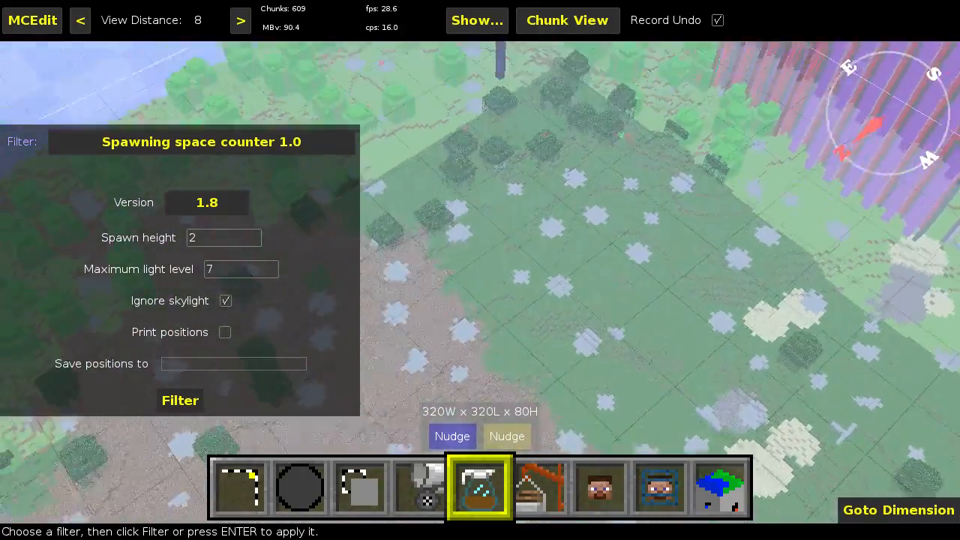
key(s)
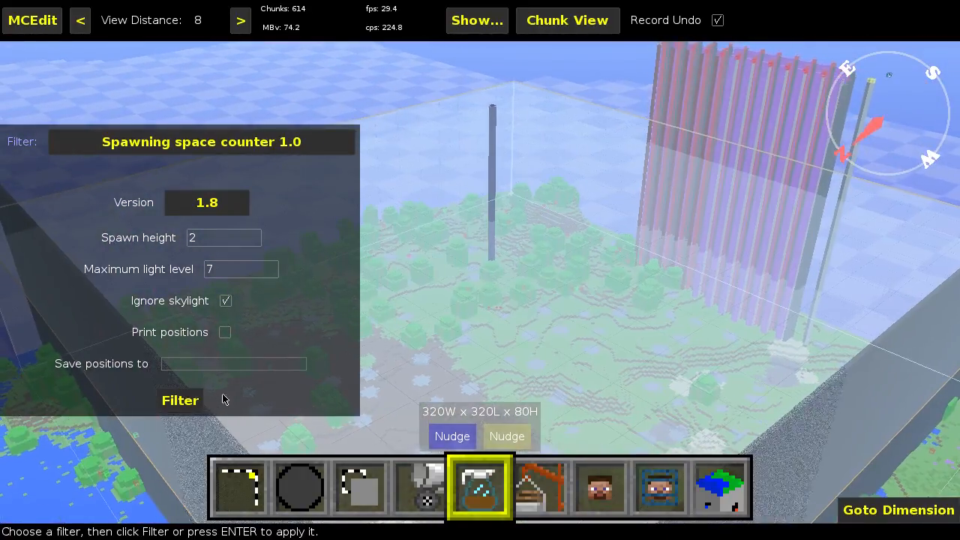
Step: Count the selection's spawning spaces with skylight ignored, and again with Ignore skylight turned off
click(188, 402)
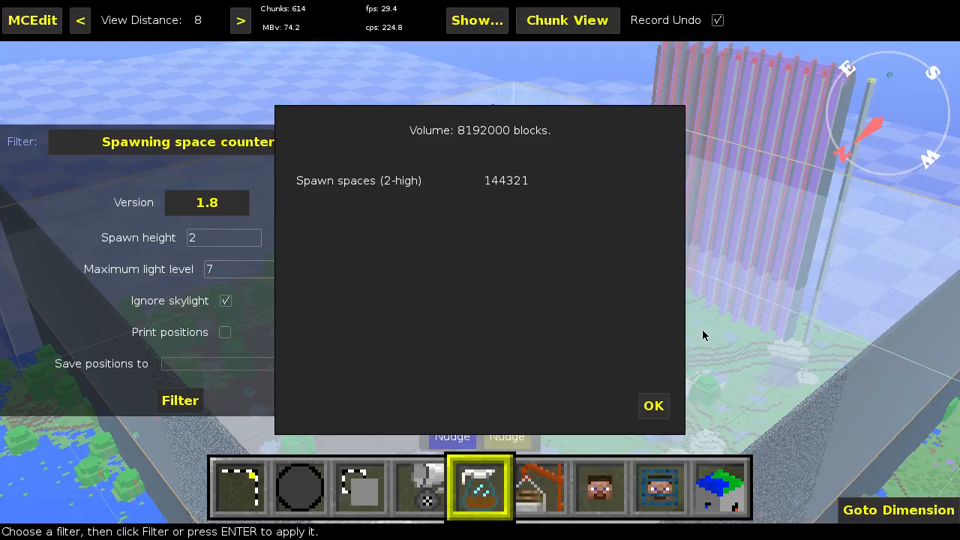
click(654, 409)
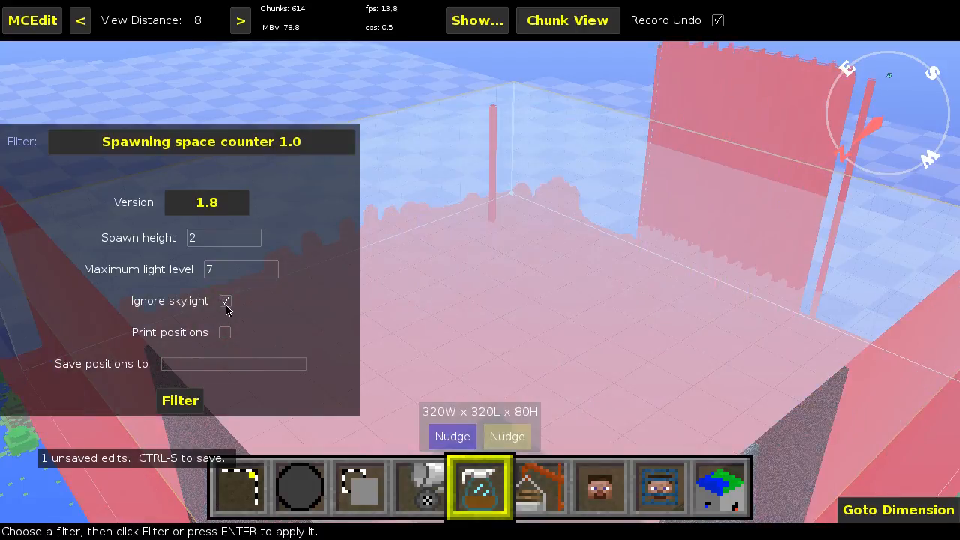
click(226, 301)
click(167, 396)
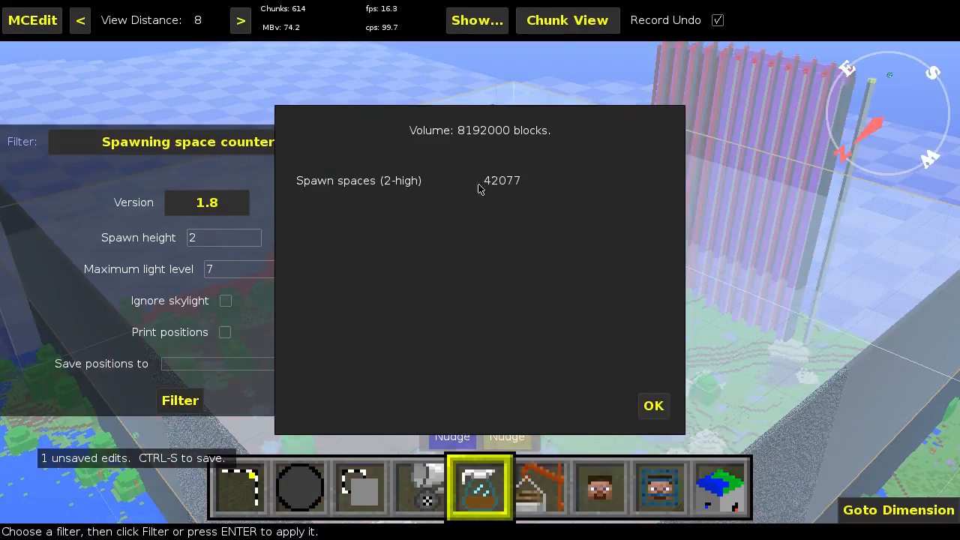
click(650, 409)
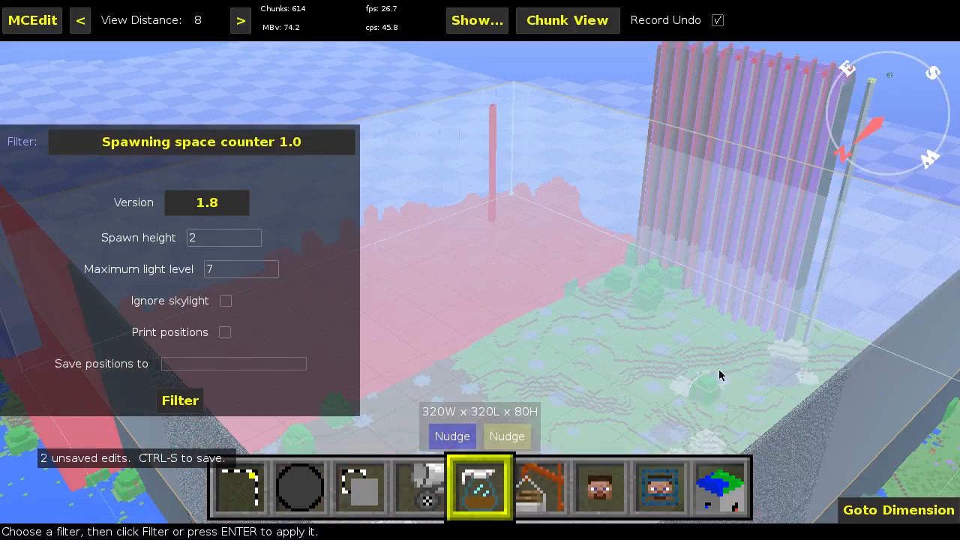
Step: Enable Ignore skylight and Print positions, and run the spawning space count on the selection
click(228, 303)
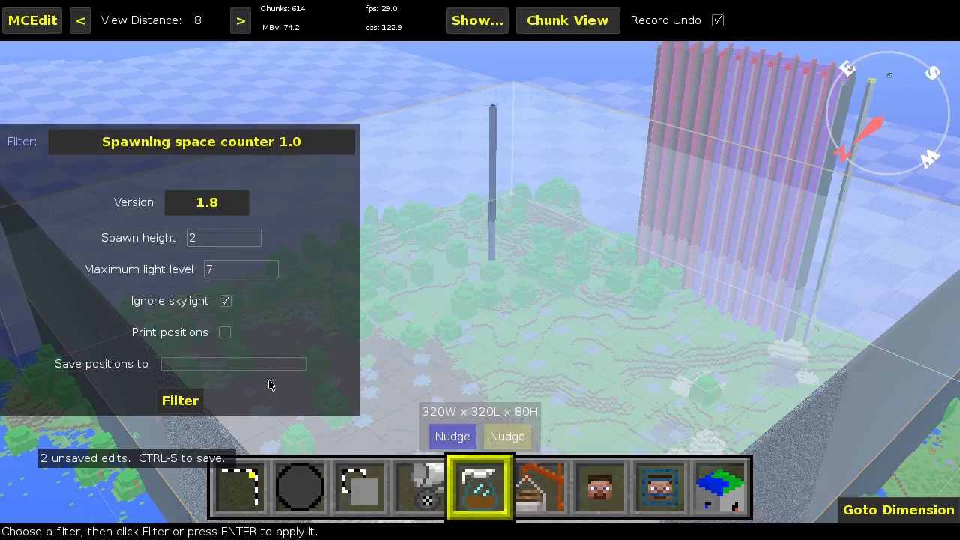
key(Return)
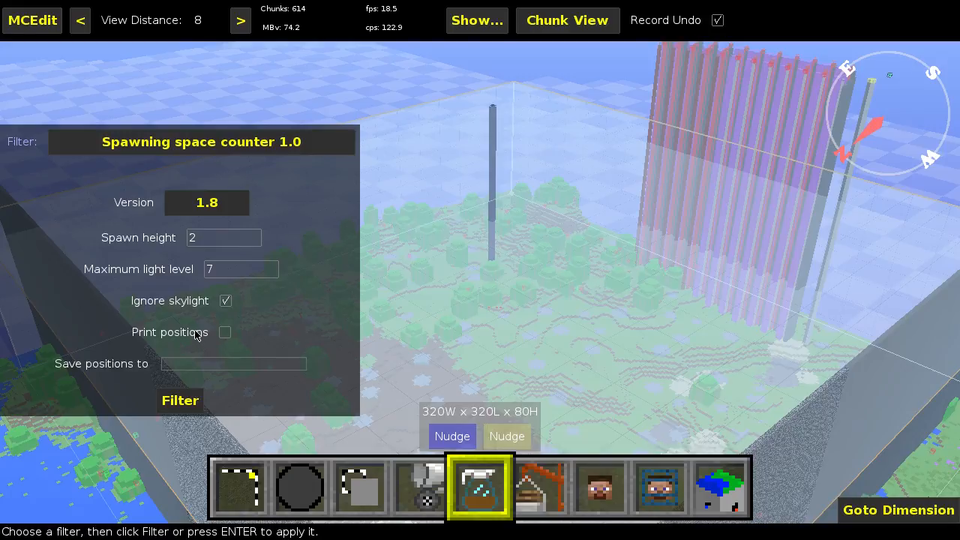
click(225, 333)
click(180, 405)
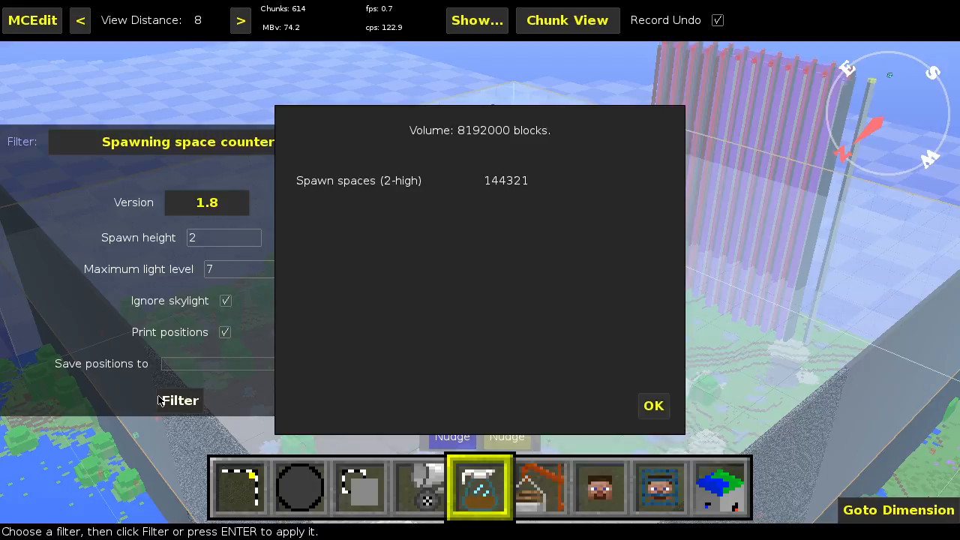
click(647, 408)
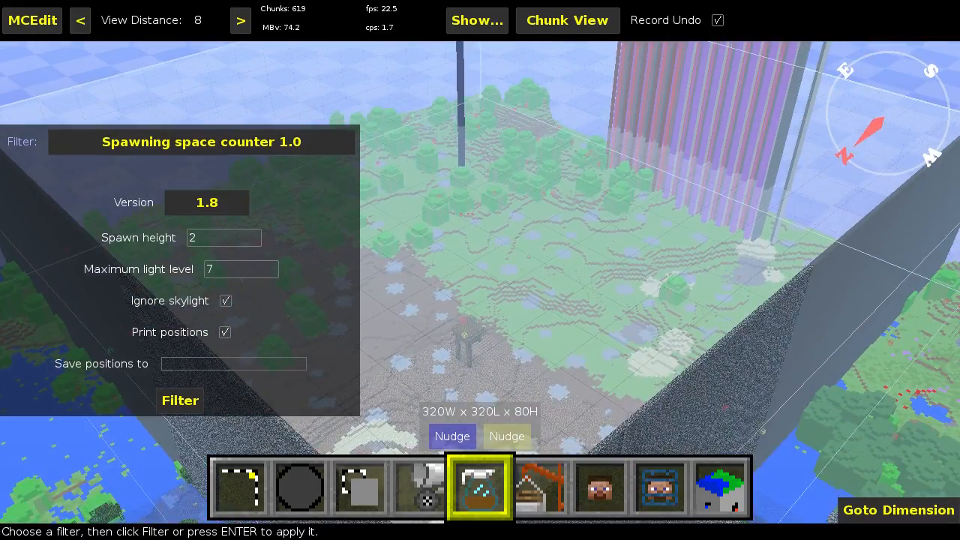
Step: Turn off the Print positions option of the spawning space counter
right_drag(467, 338, 467, 309)
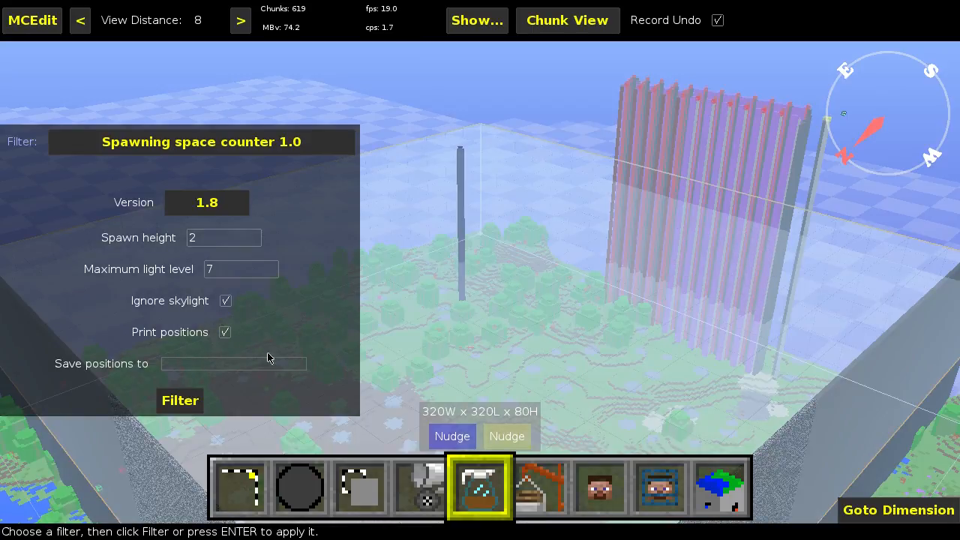
click(225, 332)
Step: Set the file for saving the spawning positions to /foldername/test
click(255, 368)
text(/foldername/test)
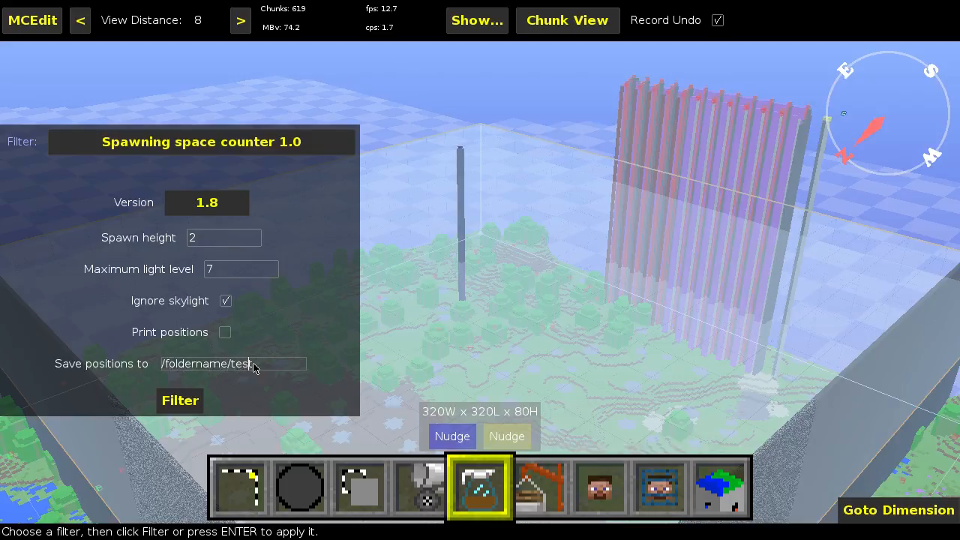
Step: Clear the path for saving the spawning positions
key(BackSpace)
key(BackSpace)
key(BackSpace)
key(BackSpace)
key(BackSpace)
key(BackSpace)
key(BackSpace)
key(BackSpace)
key(BackSpace)
key(BackSpace)
key(BackSpace)
key(BackSpace)
text(/)
key(BackSpace)
key(BackSpace)
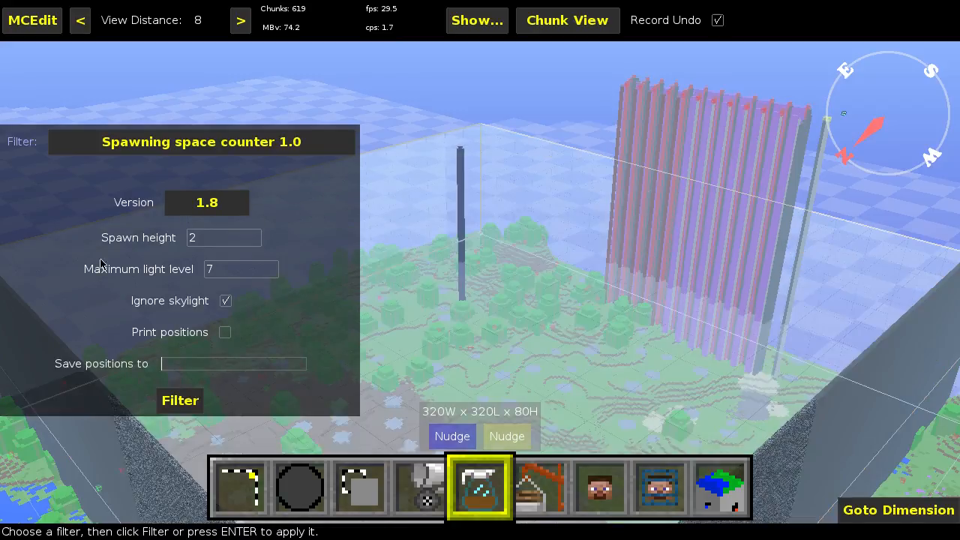
Step: Review the game versions offered for the filter
click(230, 210)
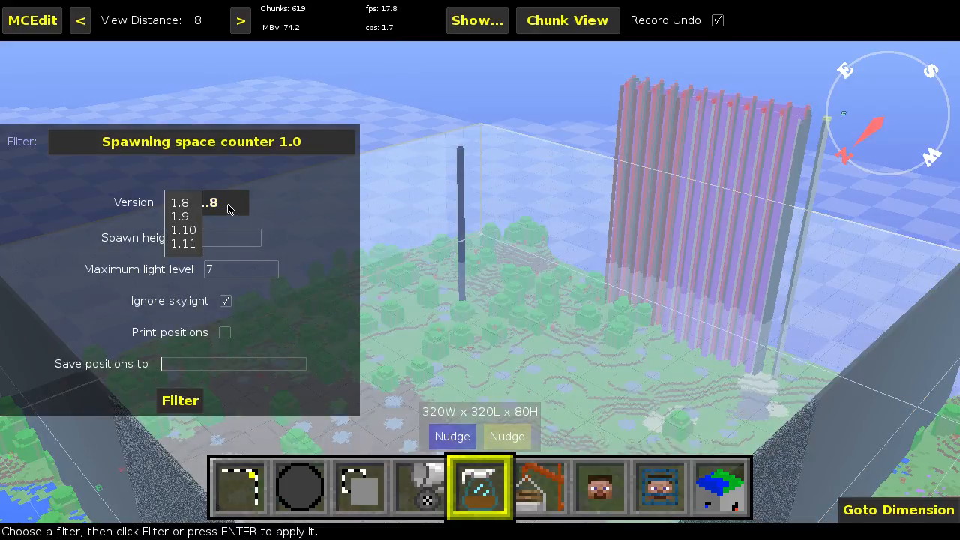
click(230, 208)
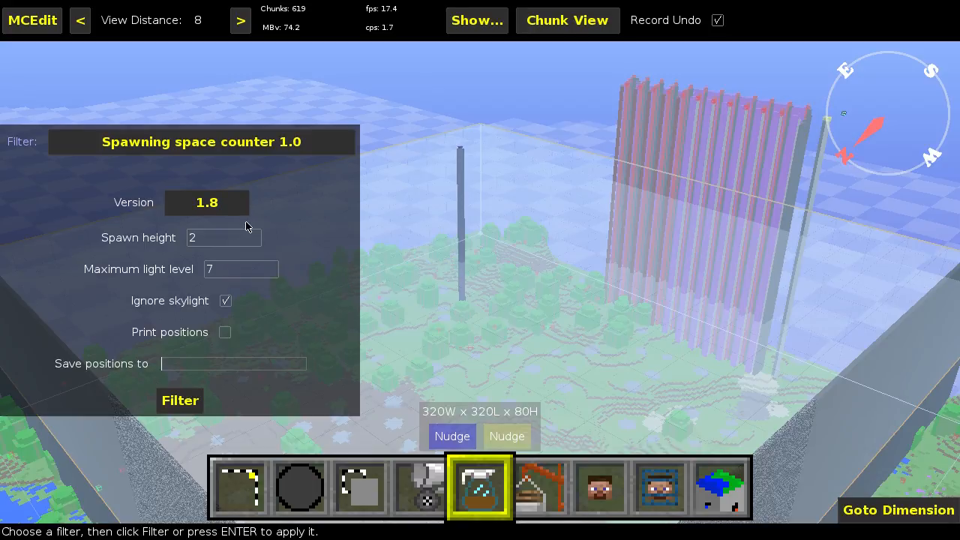
key(w)
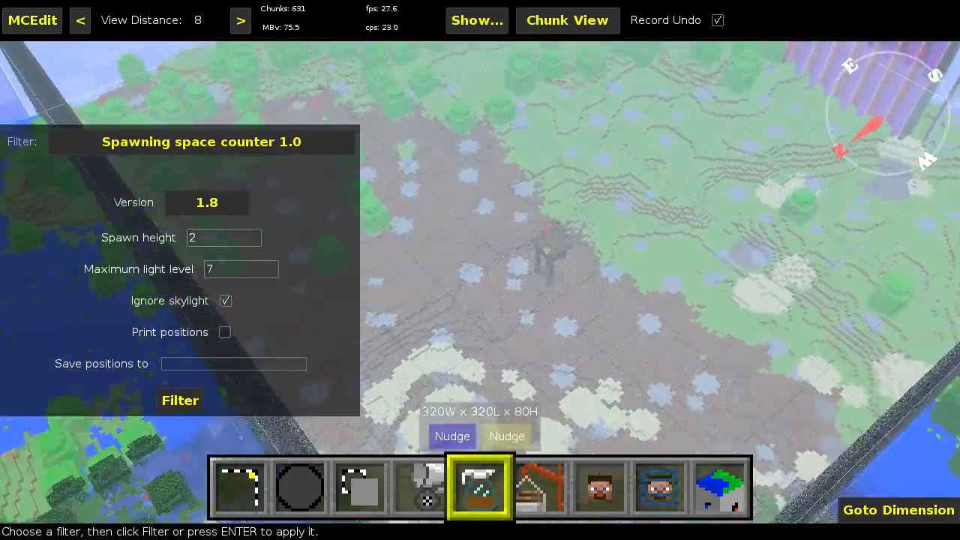
key(d)
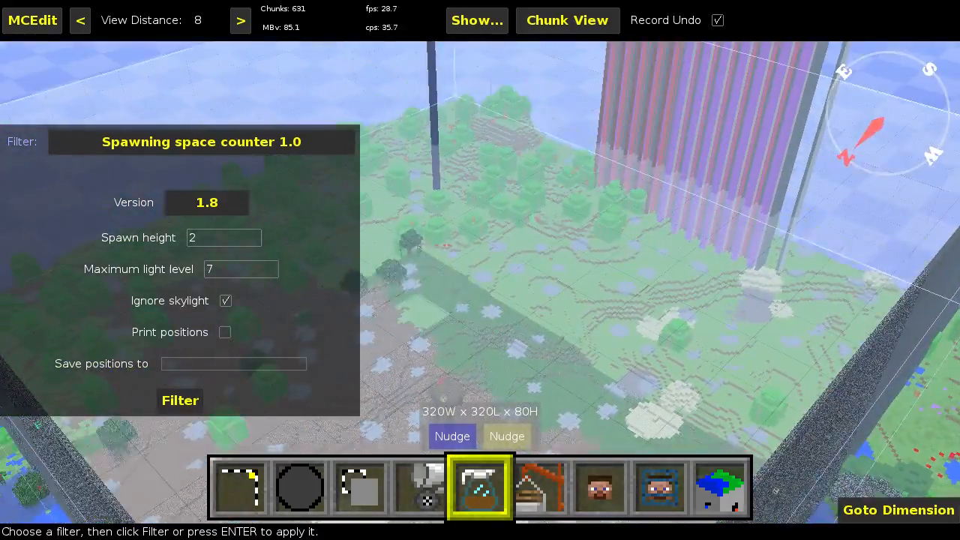
right_click(460, 336)
right_click(461, 336)
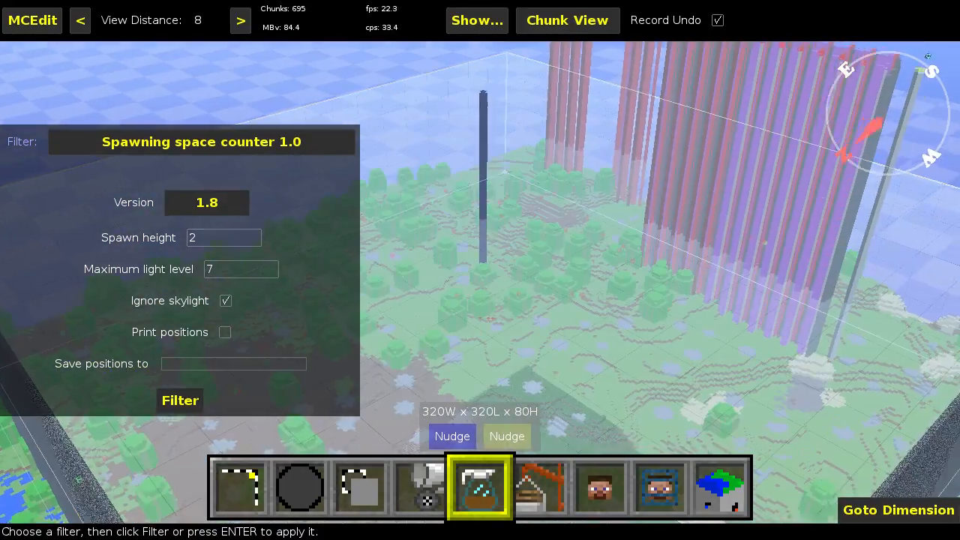
right_click(469, 331)
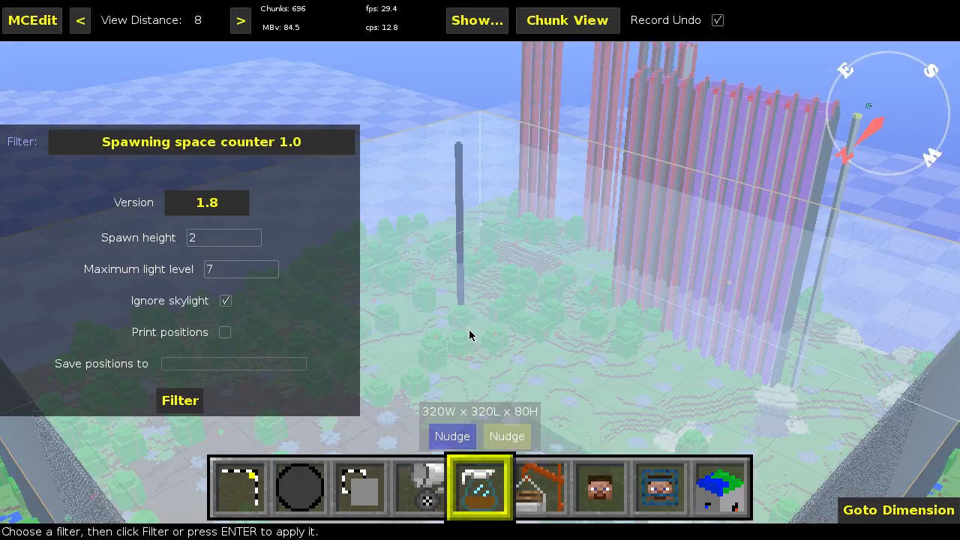
right_click(473, 341)
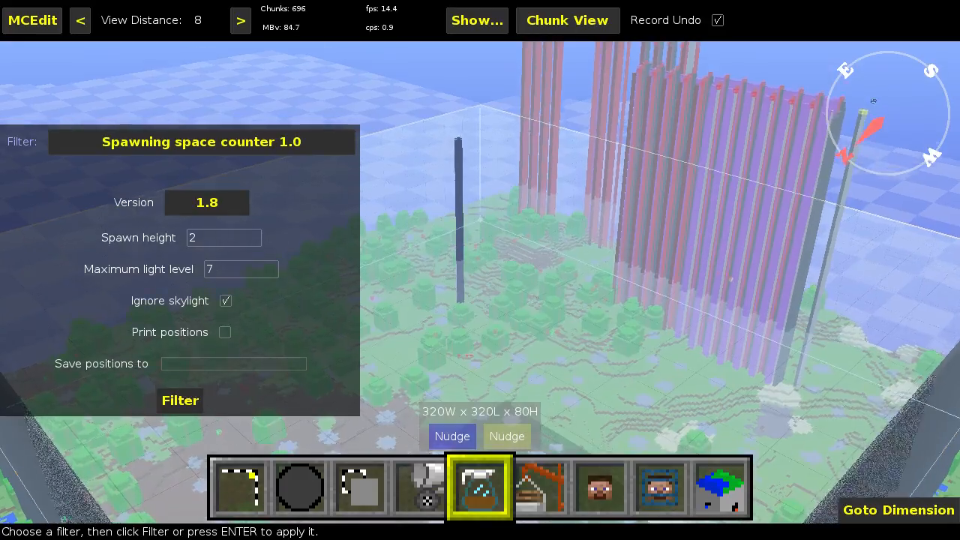
key(w)
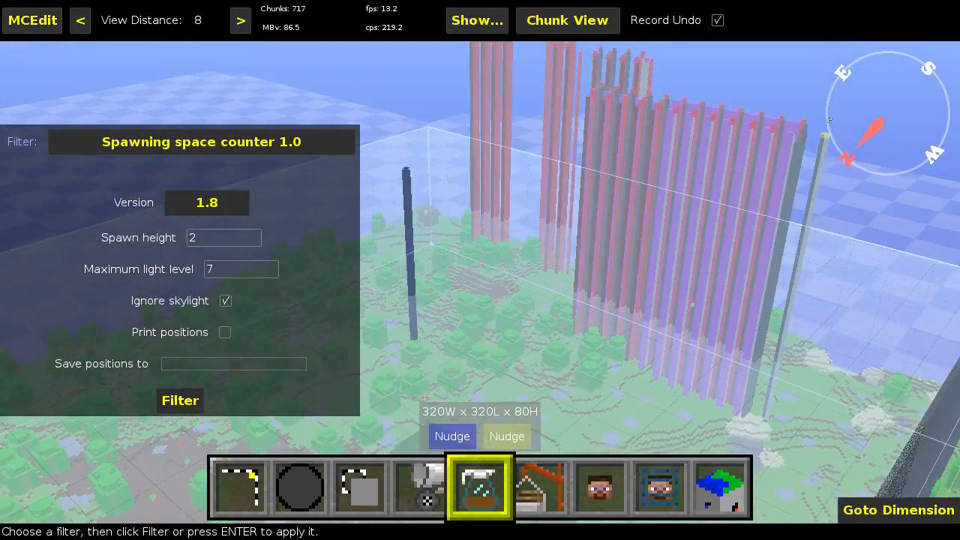
right_click(456, 334)
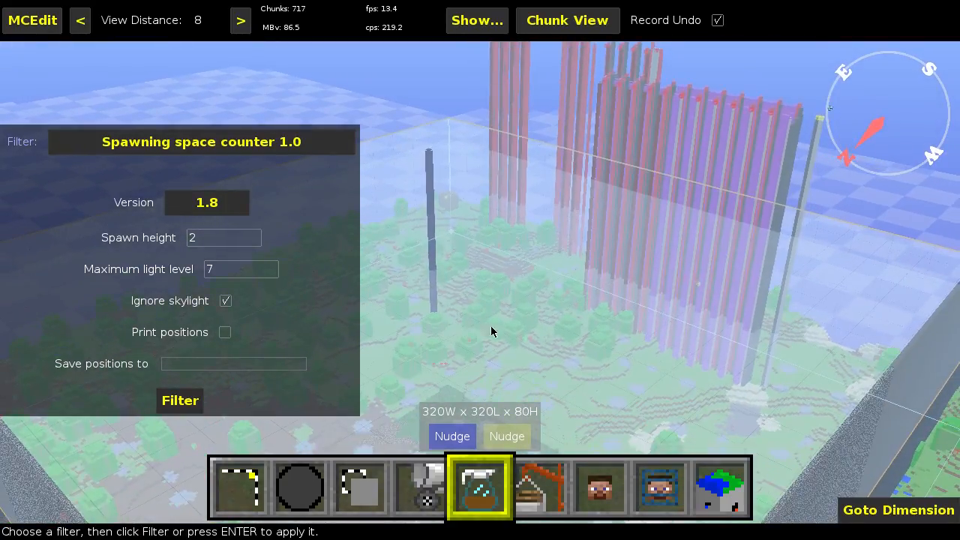
right_click(508, 213)
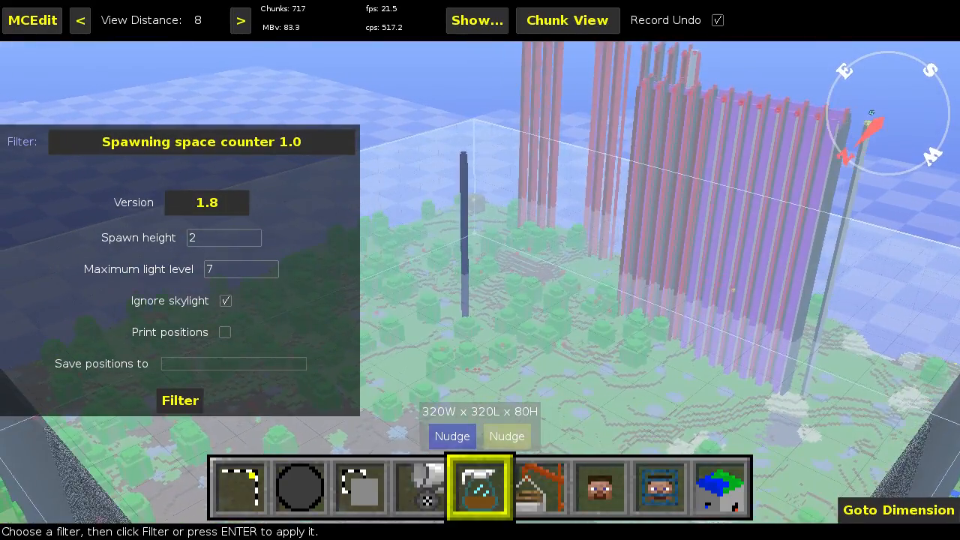
right_click(469, 217)
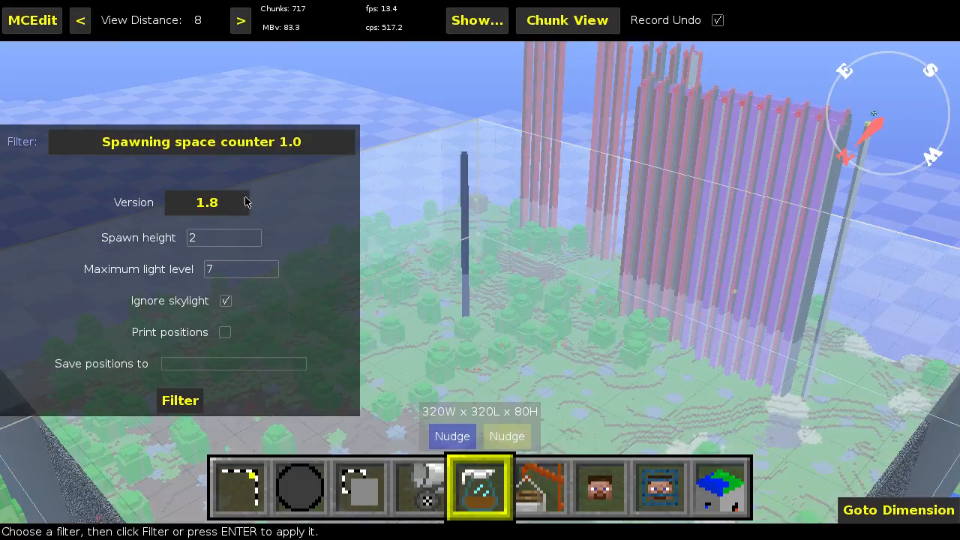
Step: Check which game versions from 1.8 to 1.11 the spawning space counter can be set to
click(207, 203)
click(206, 203)
click(246, 207)
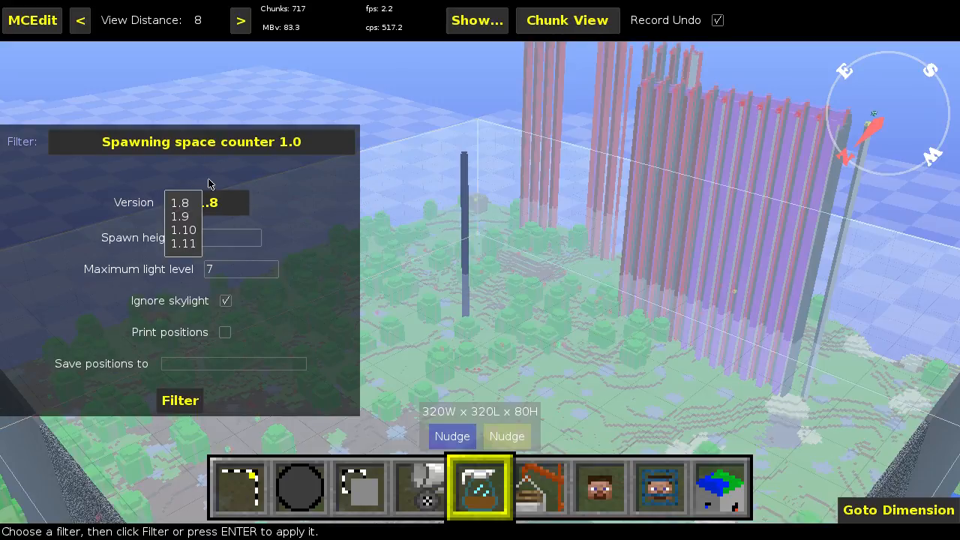
click(277, 194)
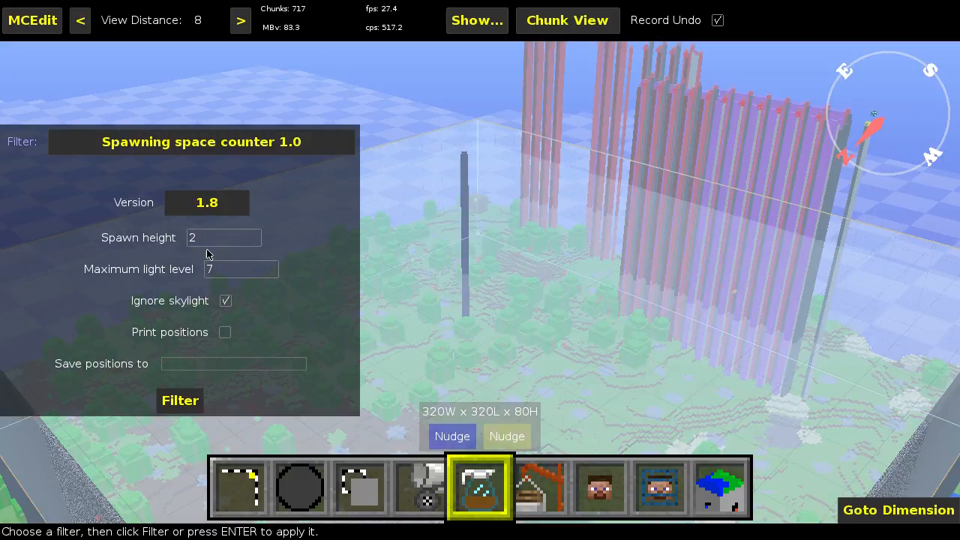
click(237, 214)
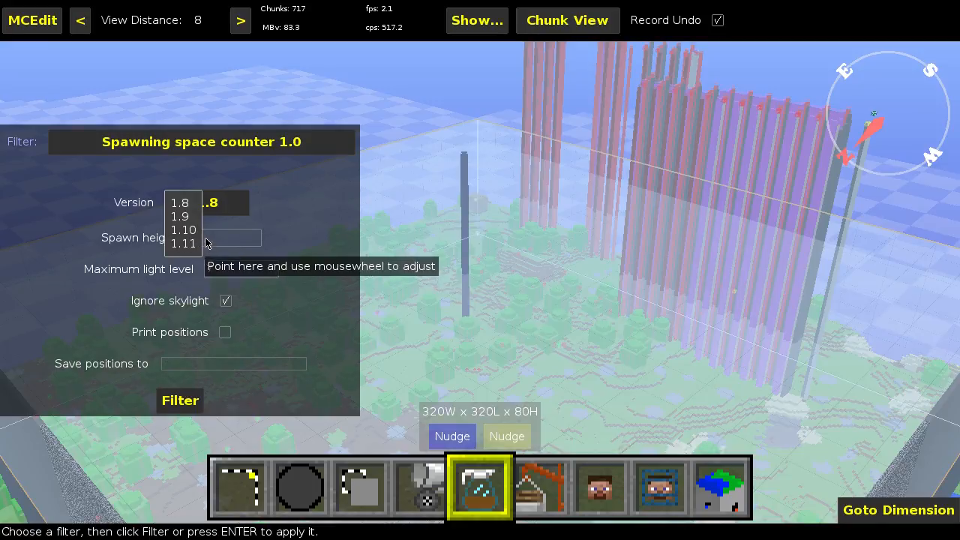
click(313, 220)
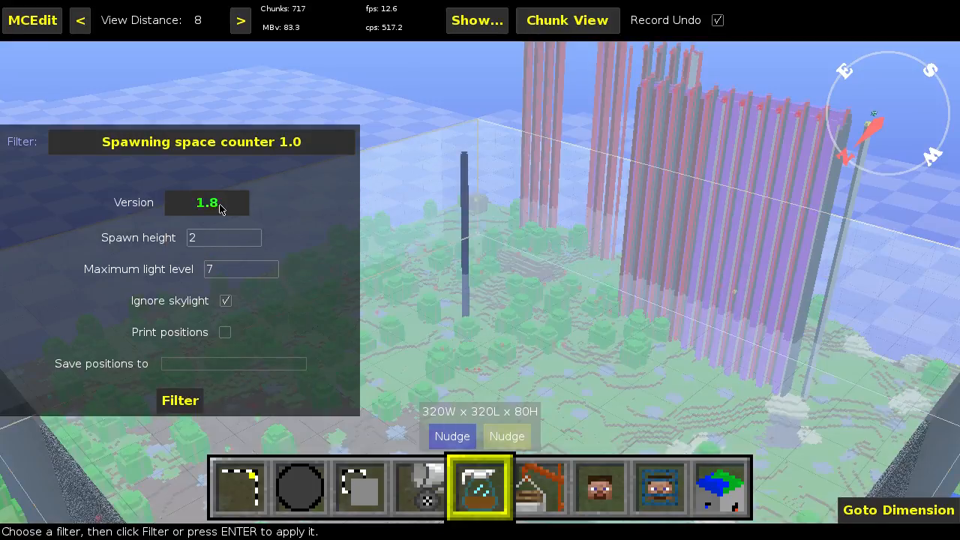
click(215, 204)
click(219, 209)
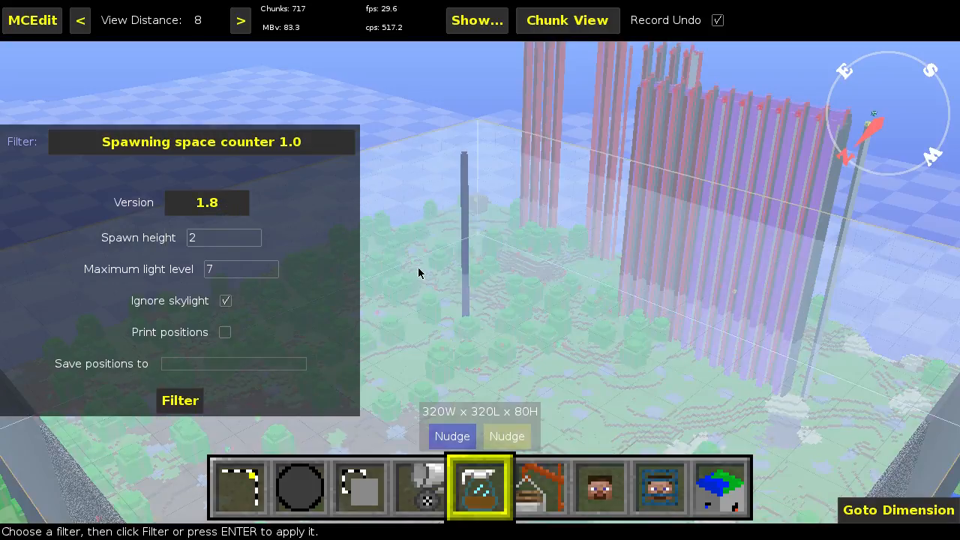
right_click(421, 255)
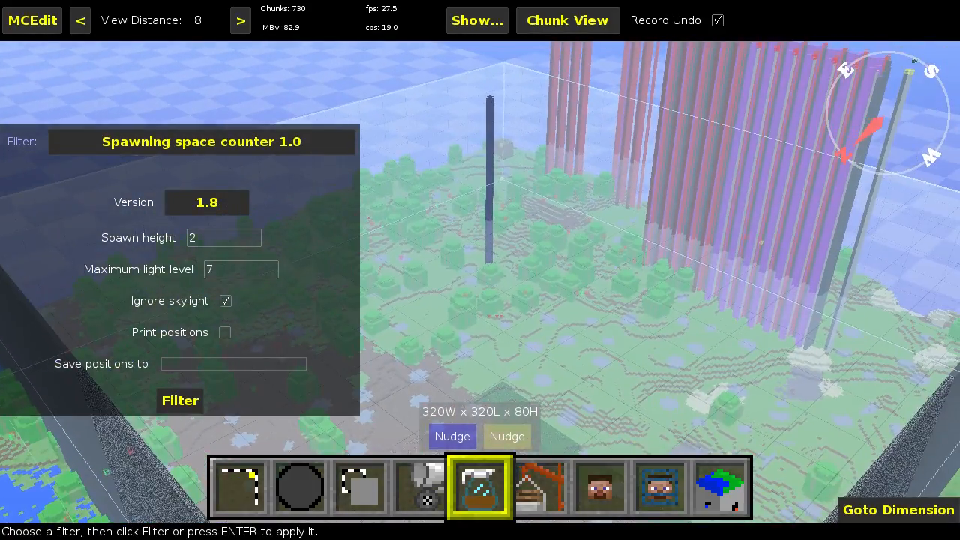
right_click(423, 257)
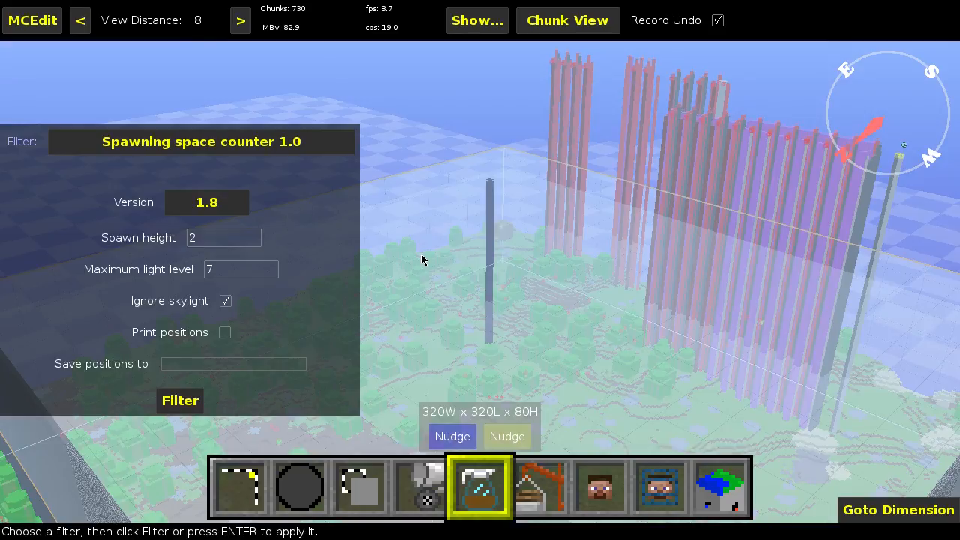
click(224, 209)
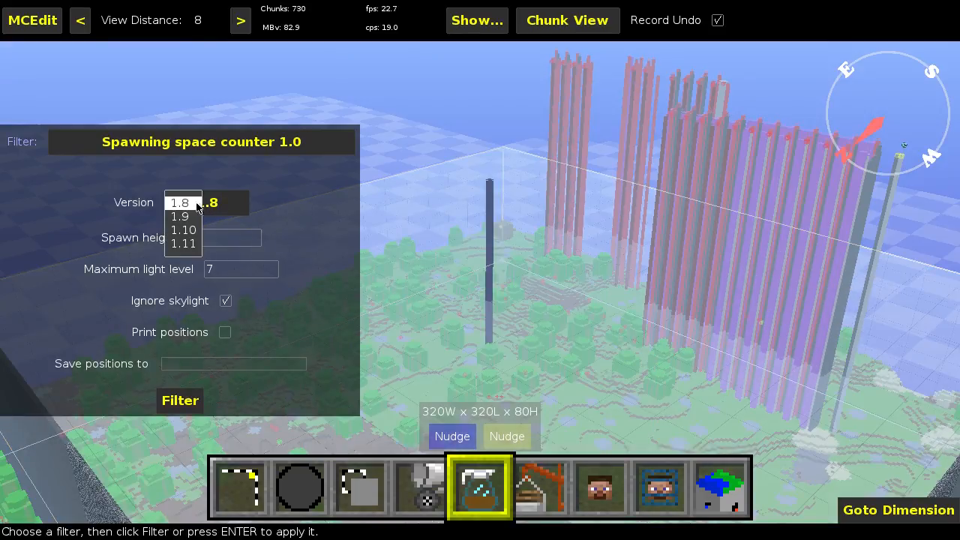
click(303, 226)
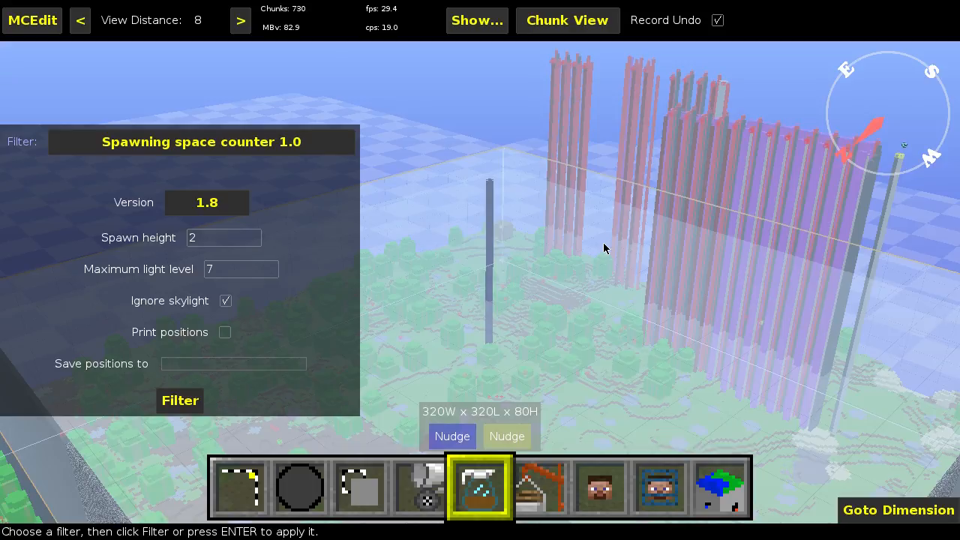
right_click(598, 249)
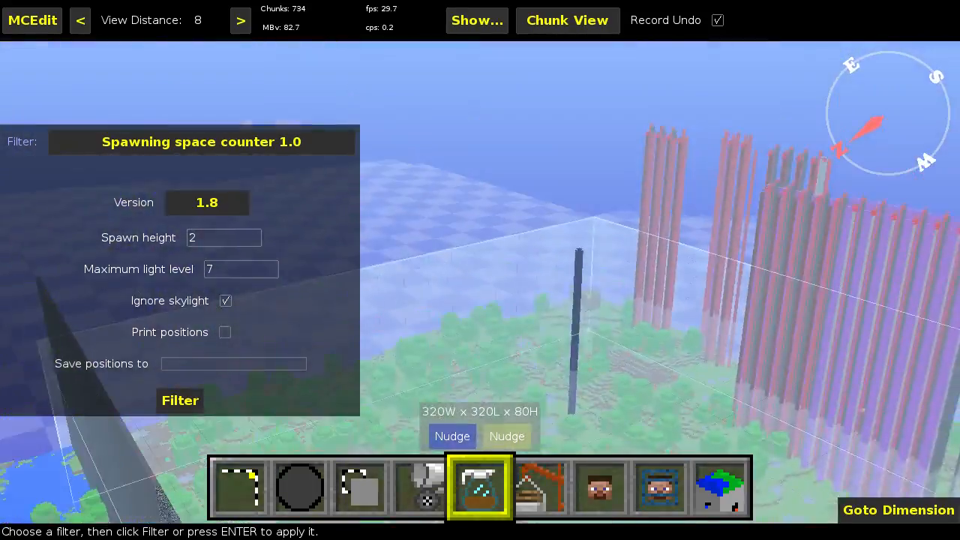
right_click(598, 248)
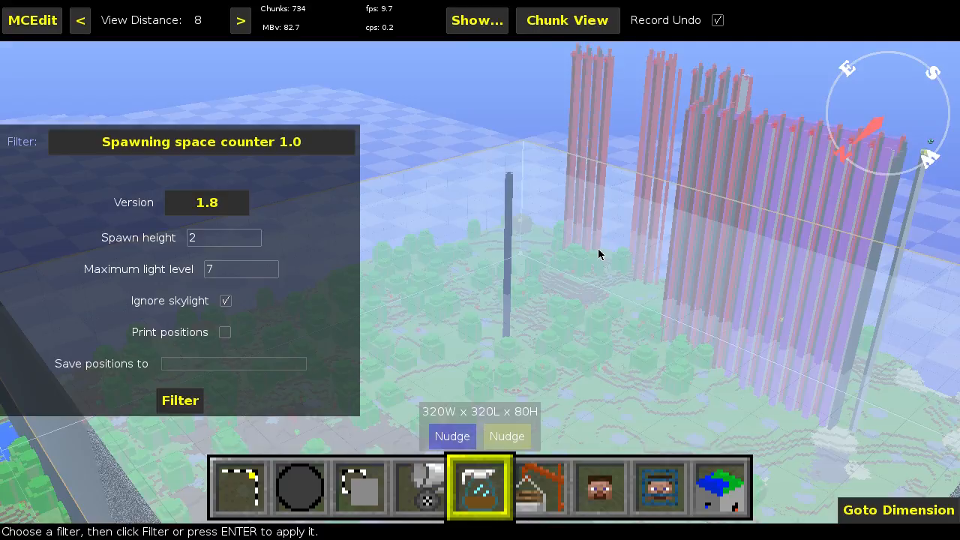
Step: Deselect the 320 x 320 x 80 region near the wooden platform
mouse_move(440, 419)
right_click(493, 336)
key(w)
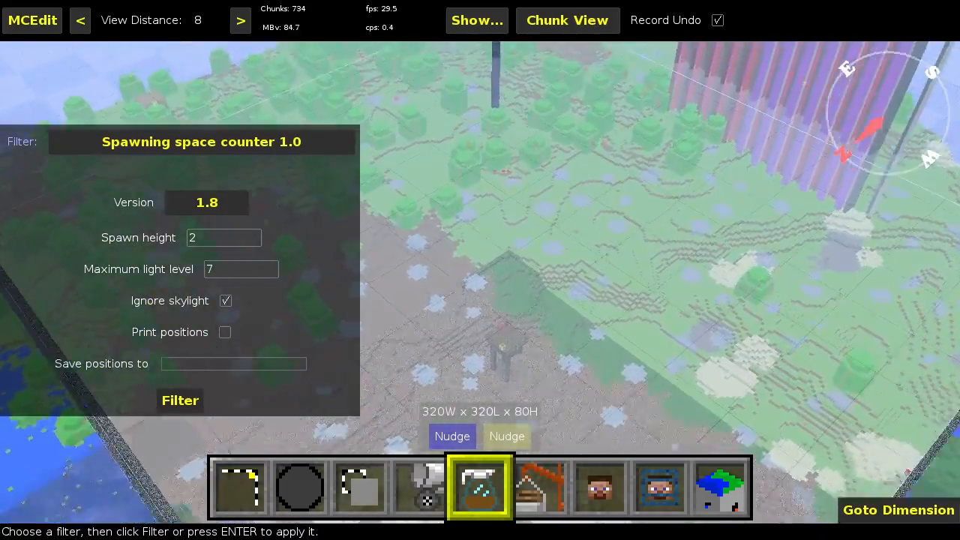
right_click(494, 336)
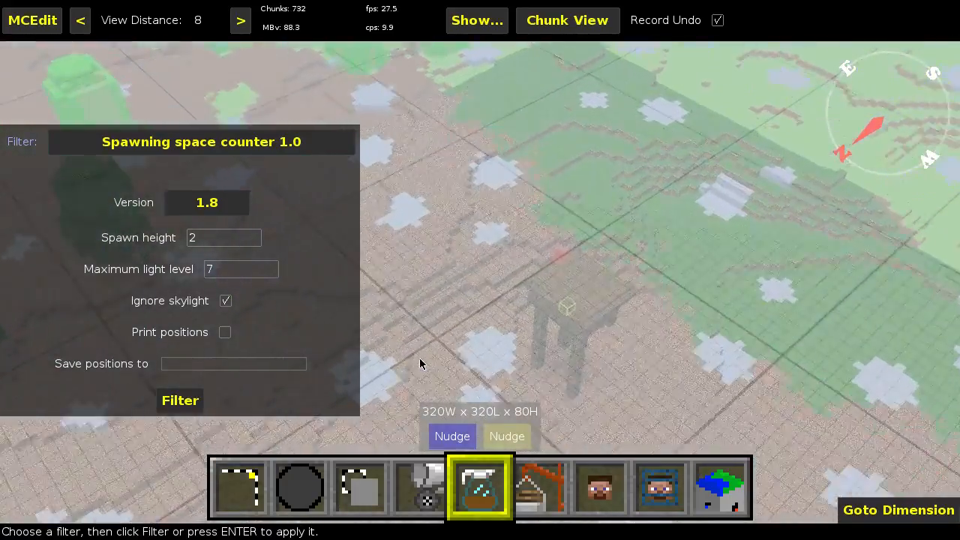
click(247, 476)
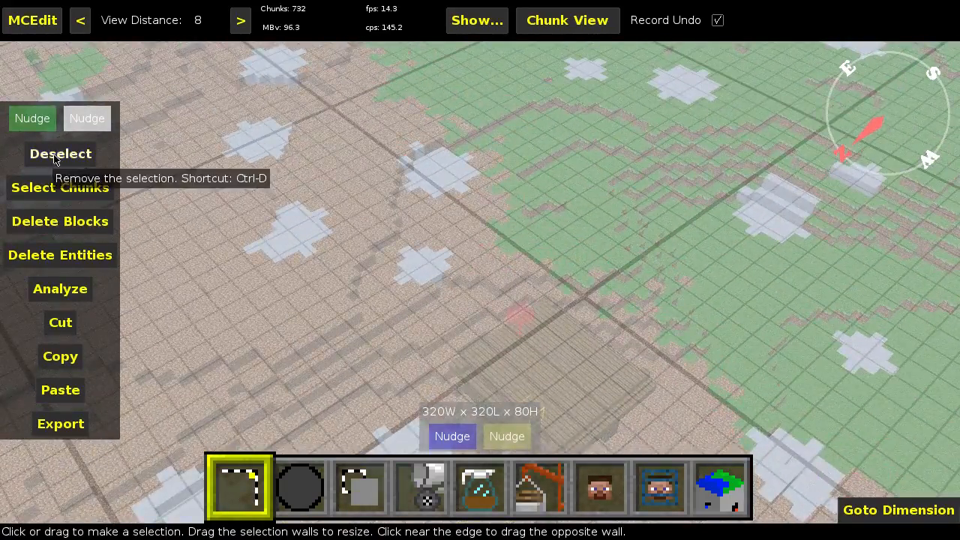
click(60, 153)
Step: Select a single block on top of the wooden platform and extend the selection to 2 blocks high
key(w)
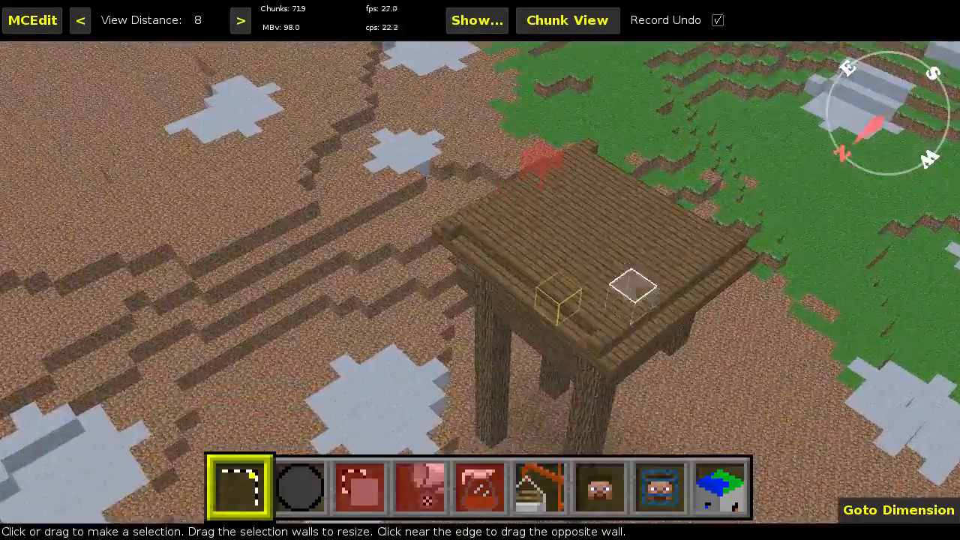
mouse_move(617, 239)
mouse_down()
mouse_move(613, 229)
mouse_move(606, 234)
mouse_up()
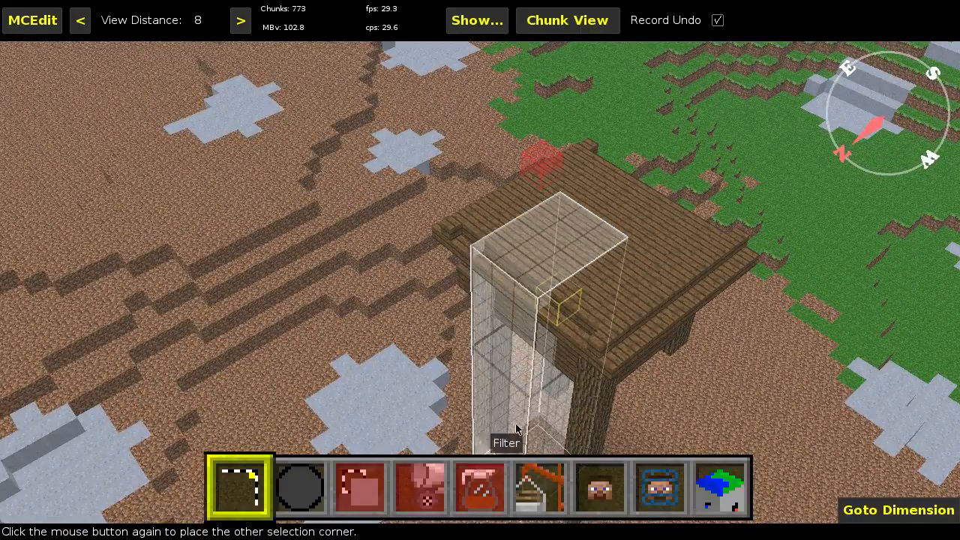
click(601, 246)
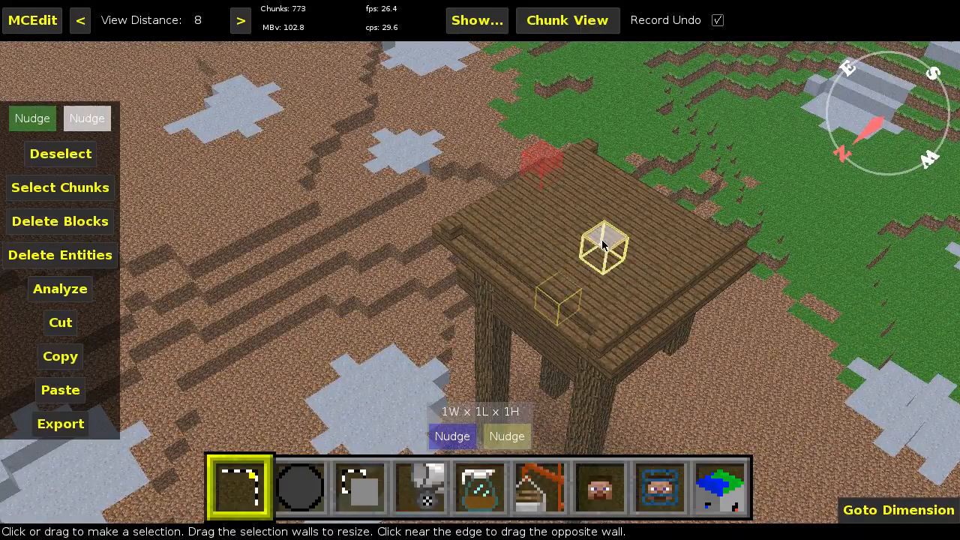
click(505, 436)
key(q)
Step: Try to count the spawning spaces in the 1 x 1 x 2 selection with the spawning space counter
click(475, 489)
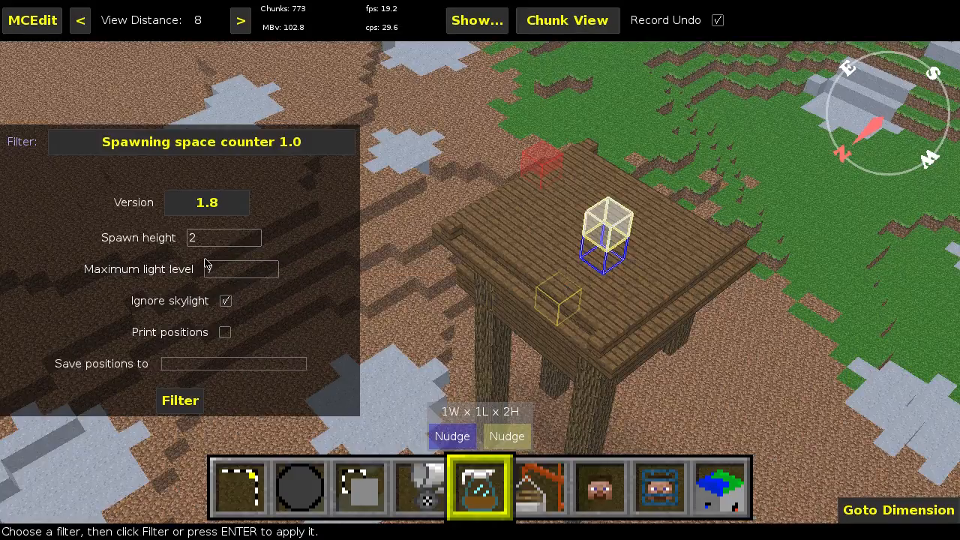
click(184, 403)
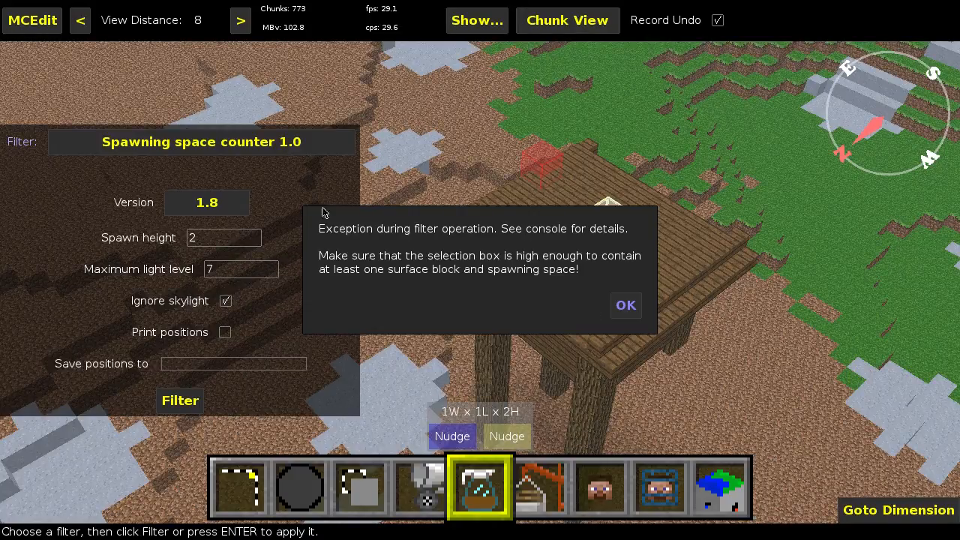
click(626, 305)
Step: Extend the selection on the platform to 3 blocks high and count its 2-high spawning spaces
key(w)
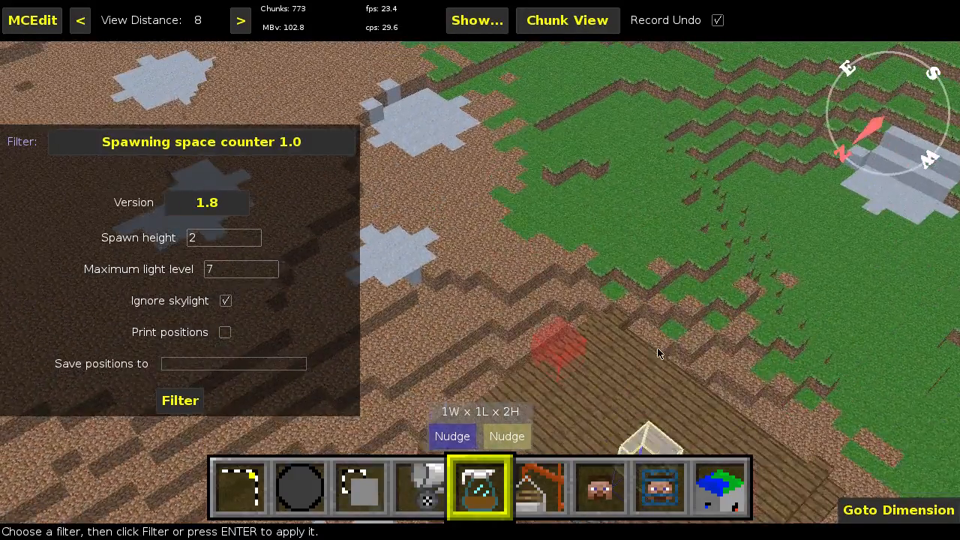
key(z)
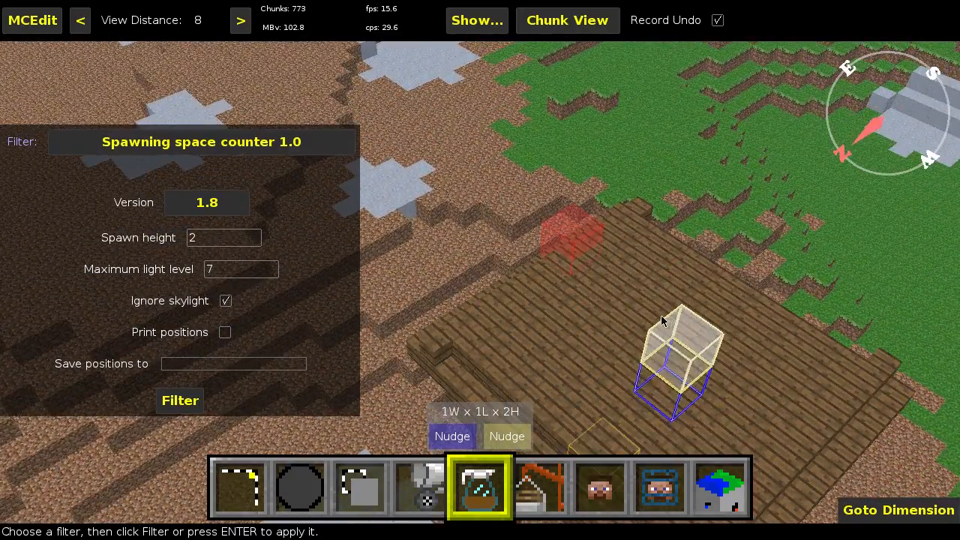
click(515, 429)
key(q)
click(172, 410)
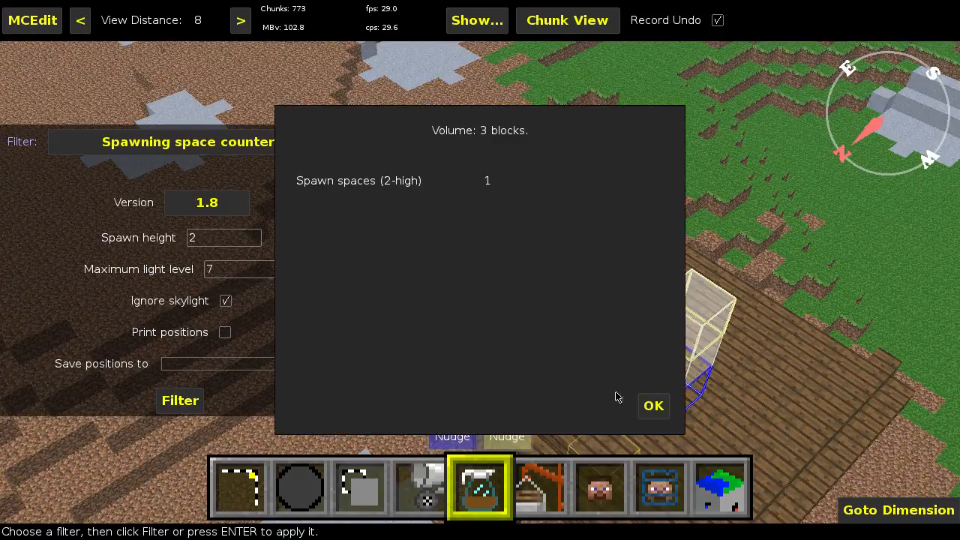
click(655, 409)
Step: Set the spawn height to 5 and raise the 3-block-high selection by three blocks
click(206, 238)
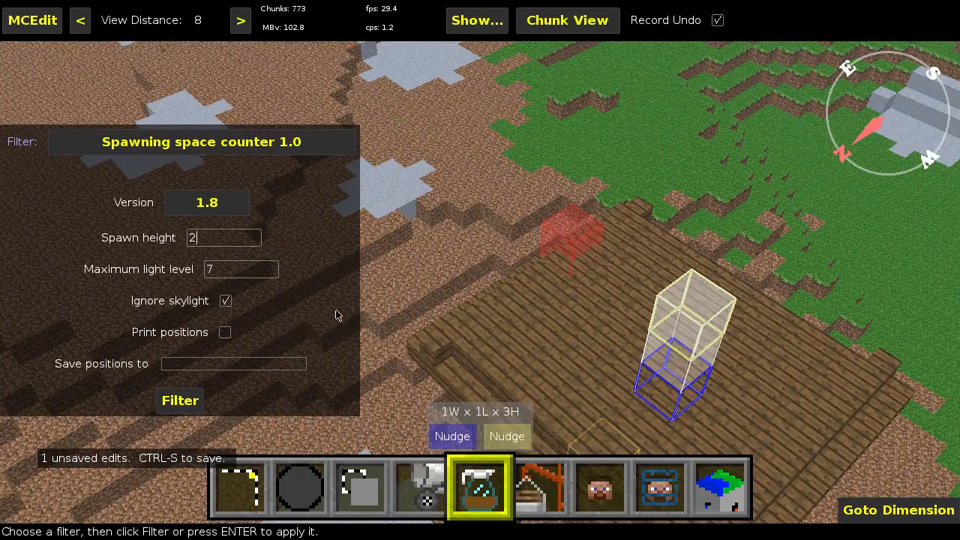
key(BackSpace)
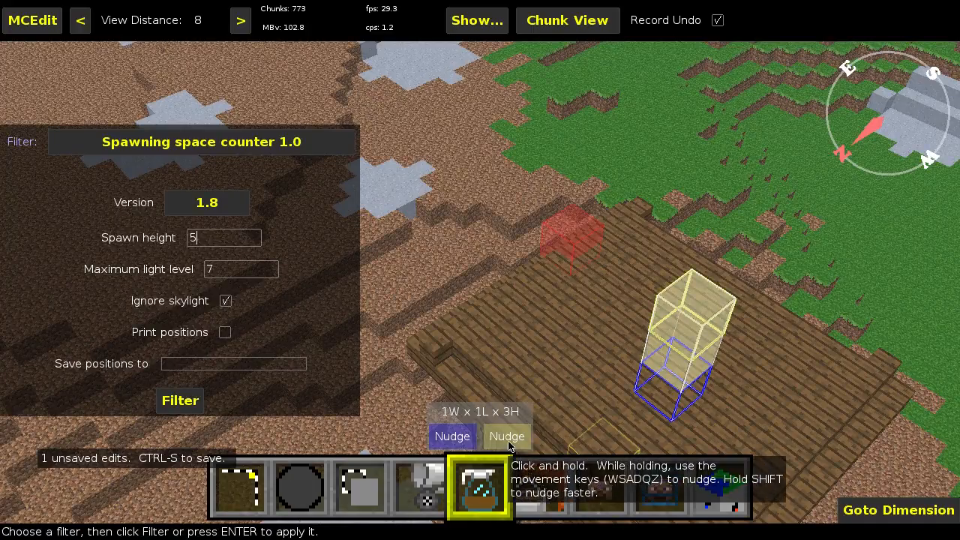
click(239, 482)
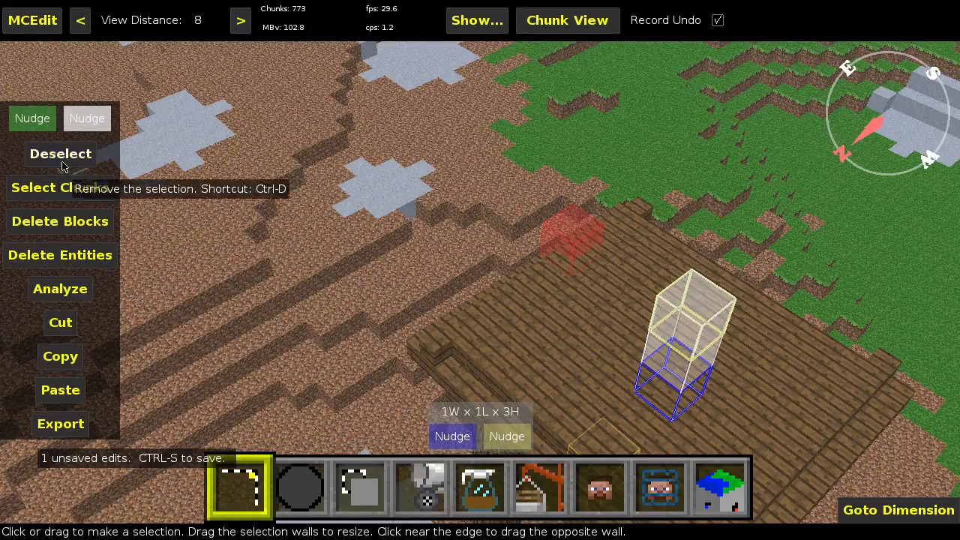
click(87, 124)
key(q)
key(q)
key(q)
key(q)
Step: Extend the selection to 5 blocks high and try to count its 5-high spawning spaces
click(481, 476)
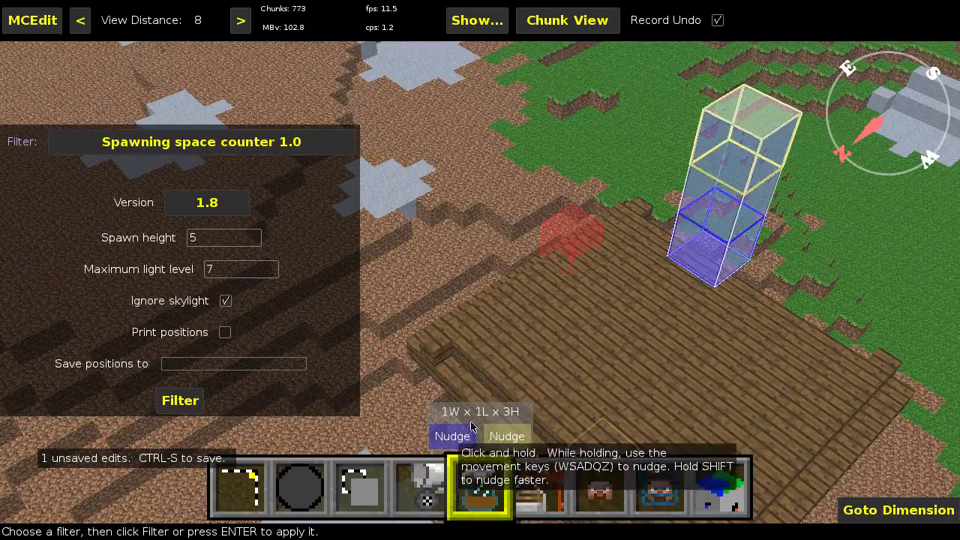
key(q)
key(s)
click(496, 430)
key(q)
key(q)
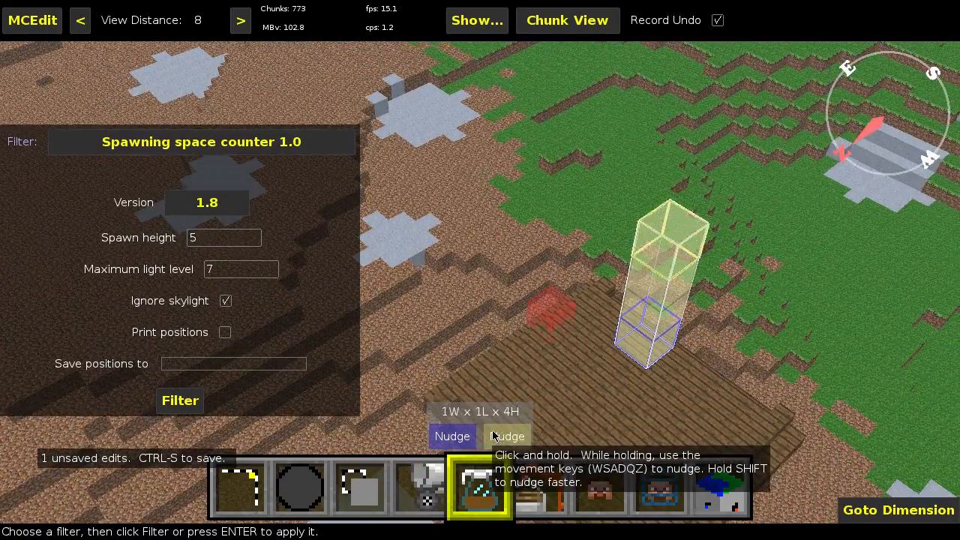
click(197, 404)
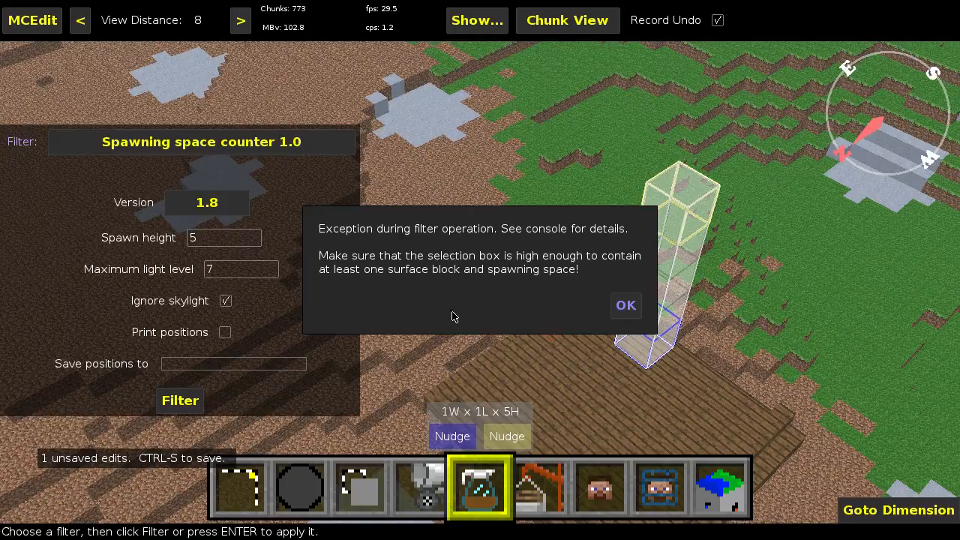
click(625, 305)
Step: Extend the selection to 6 blocks high and count its 5-high spawning spaces
click(507, 436)
key(q)
click(184, 400)
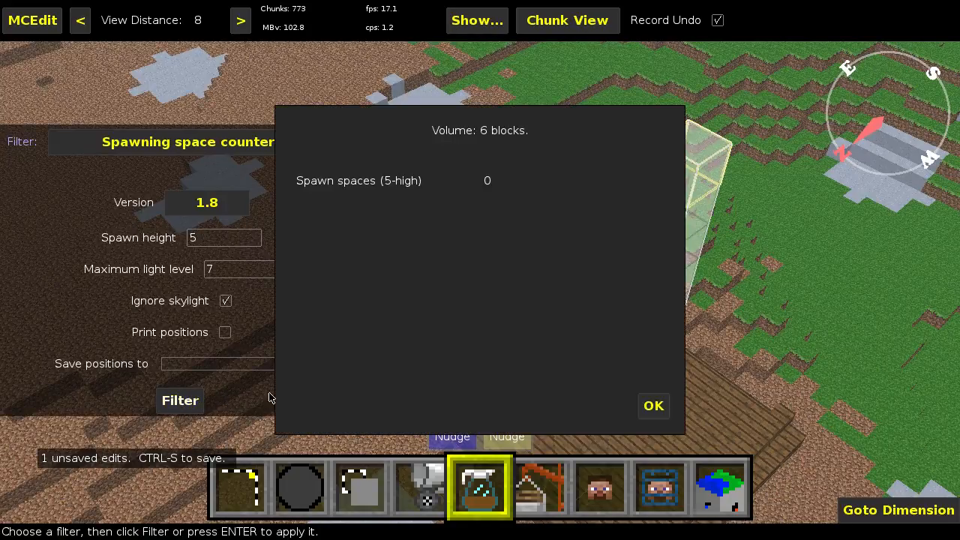
click(652, 409)
Step: Examine the wooden platform and the surrounding terrain from farther away
key(w)
key(s)
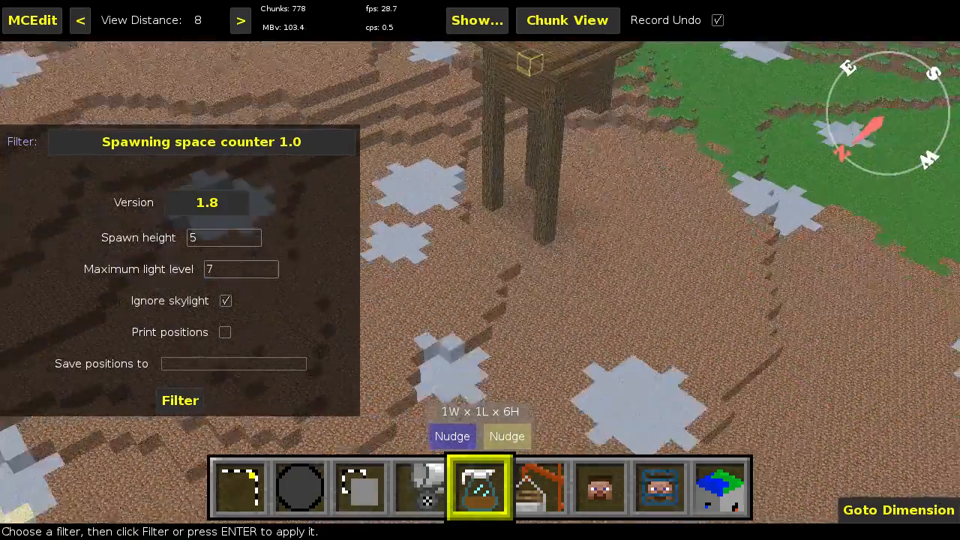
right_click(434, 334)
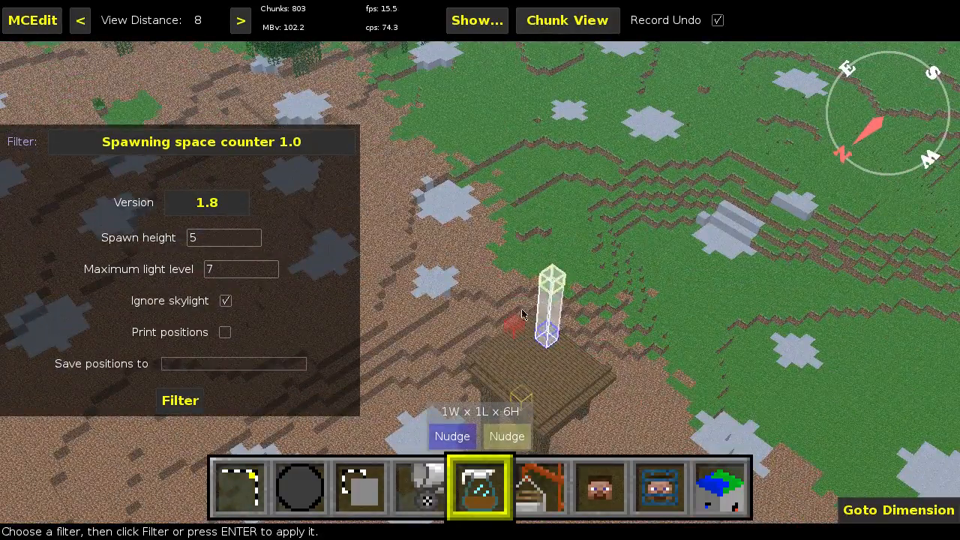
right_click(488, 279)
key(s)
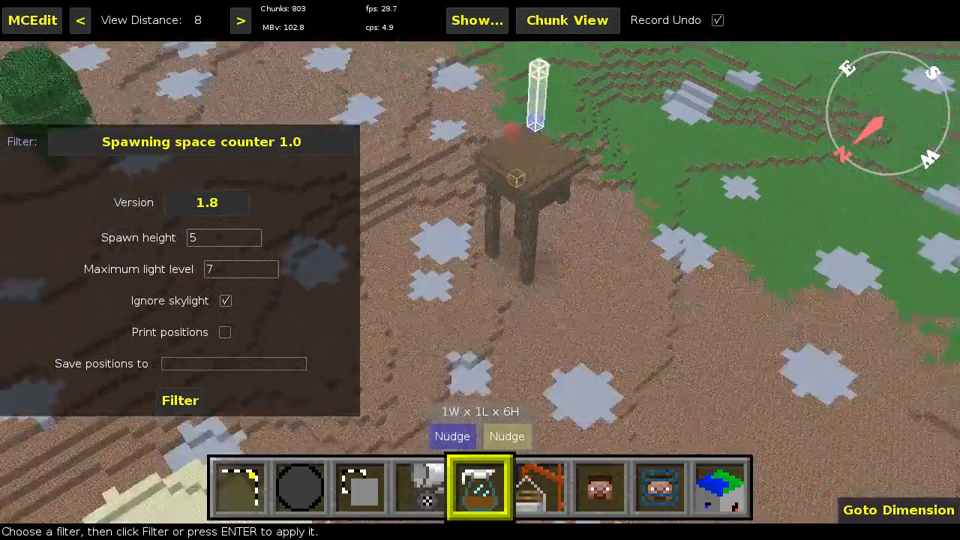
key(space)
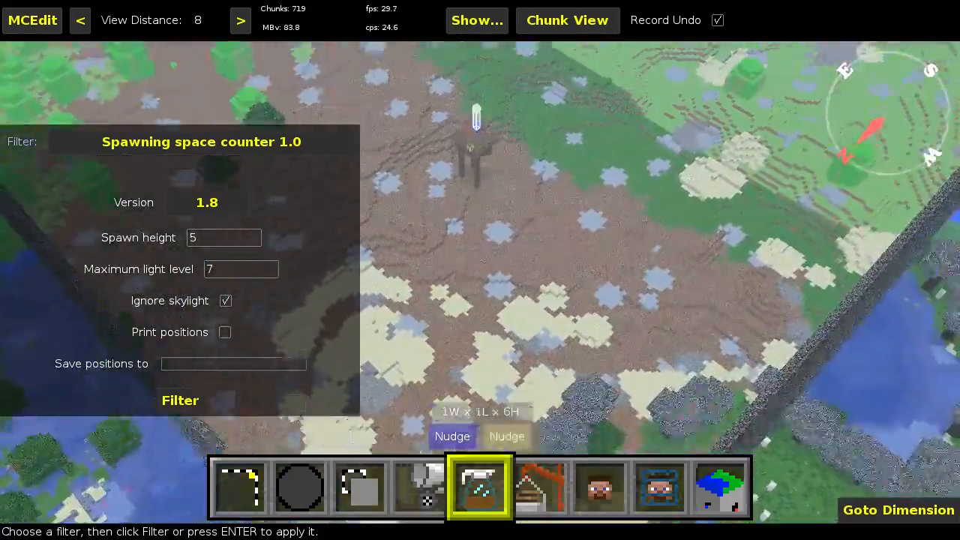
right_click(487, 282)
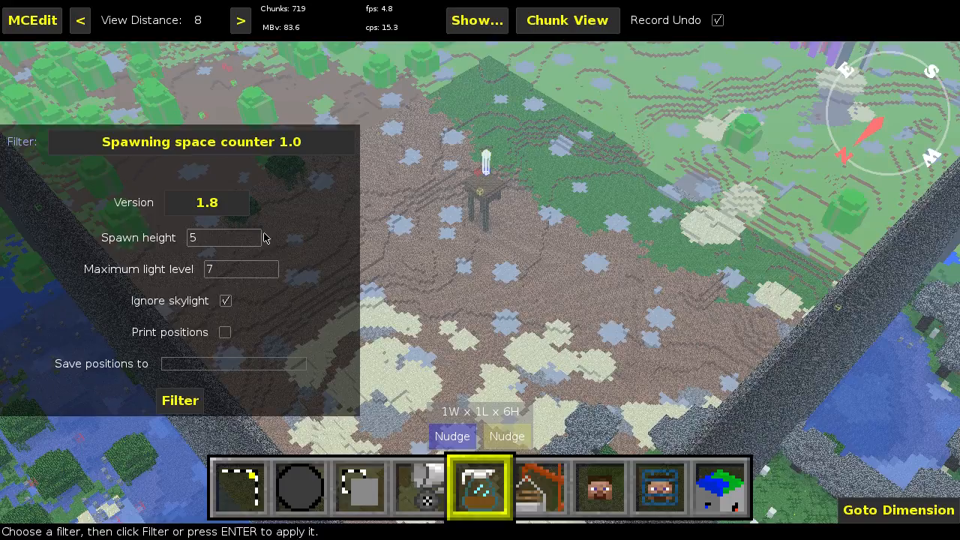
right_click(556, 333)
key(w)
right_click(556, 333)
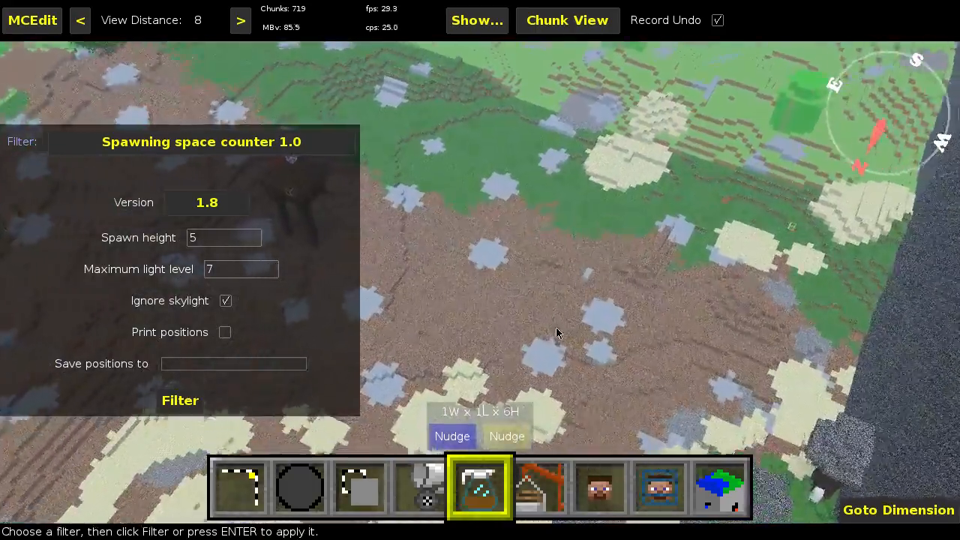
Step: Select a single block on the open dirt ground and extend the selection upward to 33 blocks high
key(w)
right_click(555, 333)
right_click(556, 333)
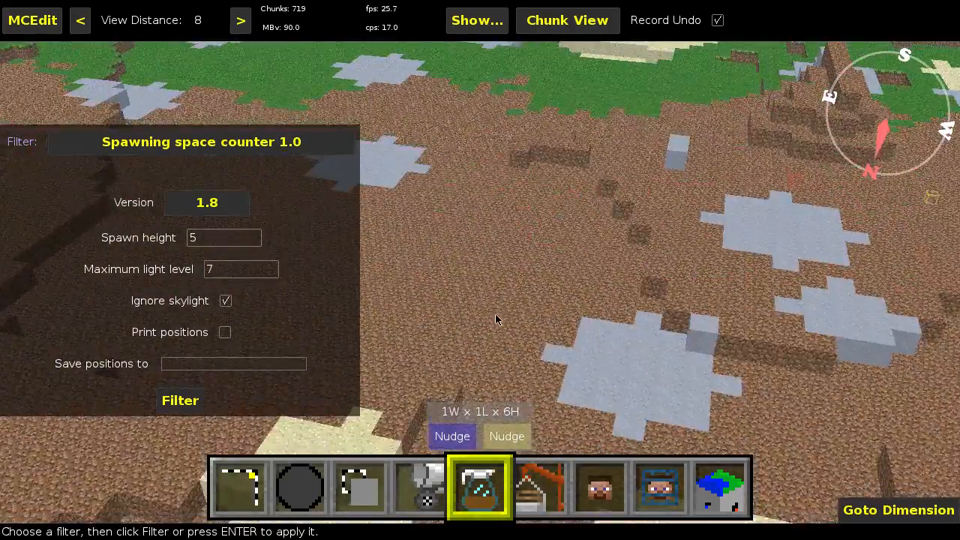
click(240, 486)
mouse_move(604, 284)
mouse_down()
mouse_move(614, 259)
mouse_move(607, 224)
mouse_move(598, 300)
mouse_move(604, 284)
mouse_up()
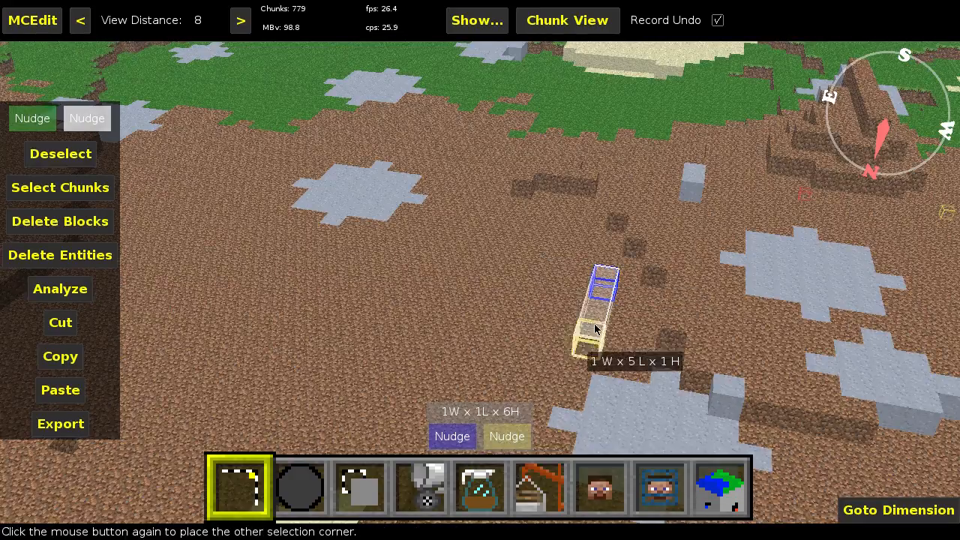
click(613, 277)
click(509, 435)
key(shift+q)
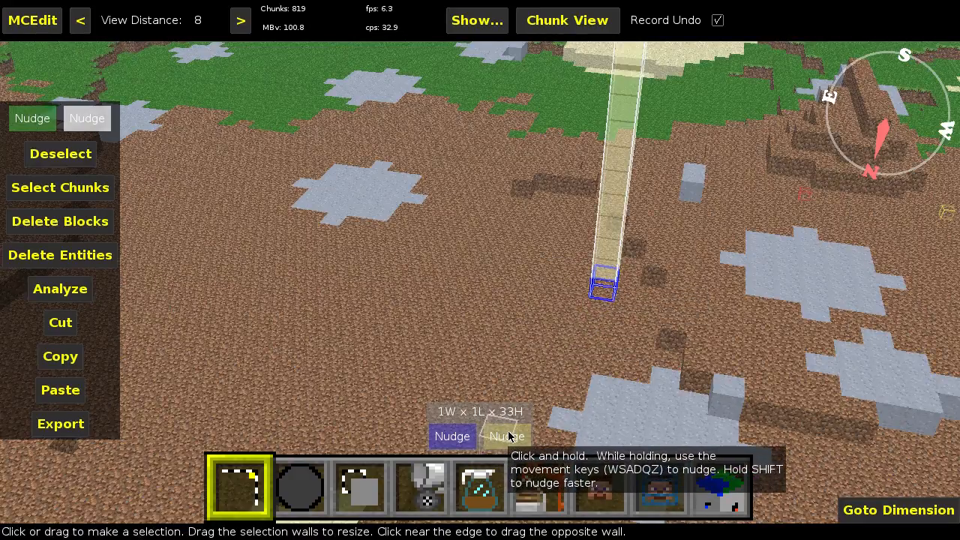
key(s)
key(w)
Step: Extend the selection's lower end down through the ground into the caves until the column is 81 blocks high
click(452, 441)
key(shift+z)
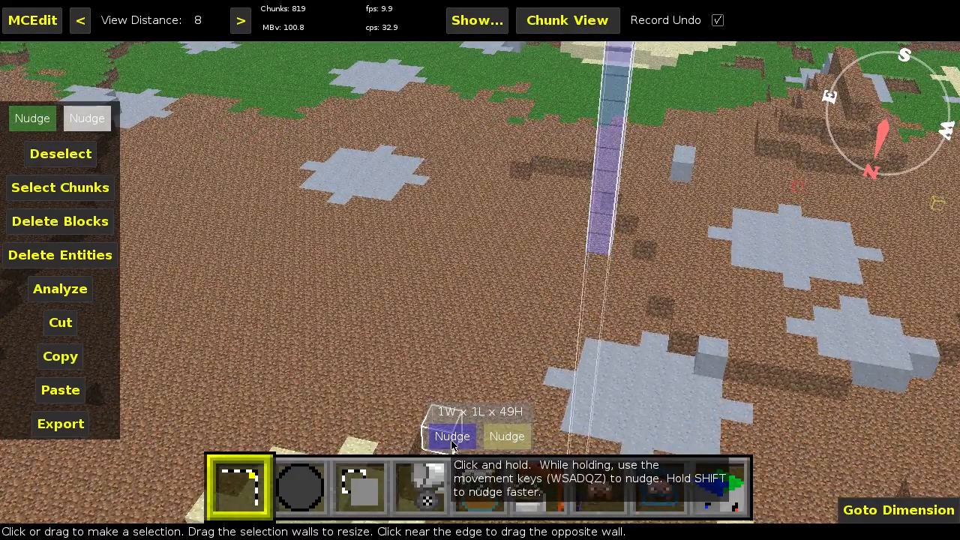
right_click(537, 362)
key(z)
right_click(539, 360)
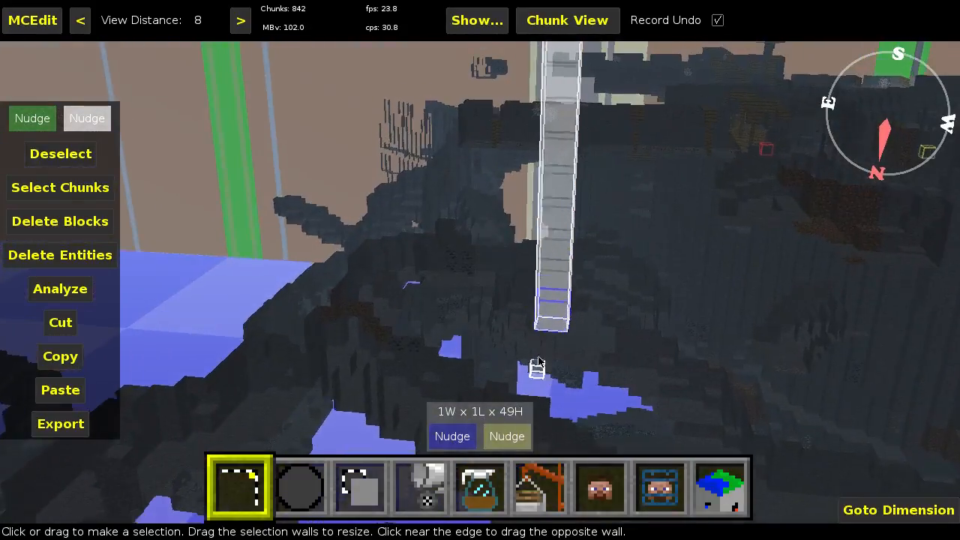
key(z)
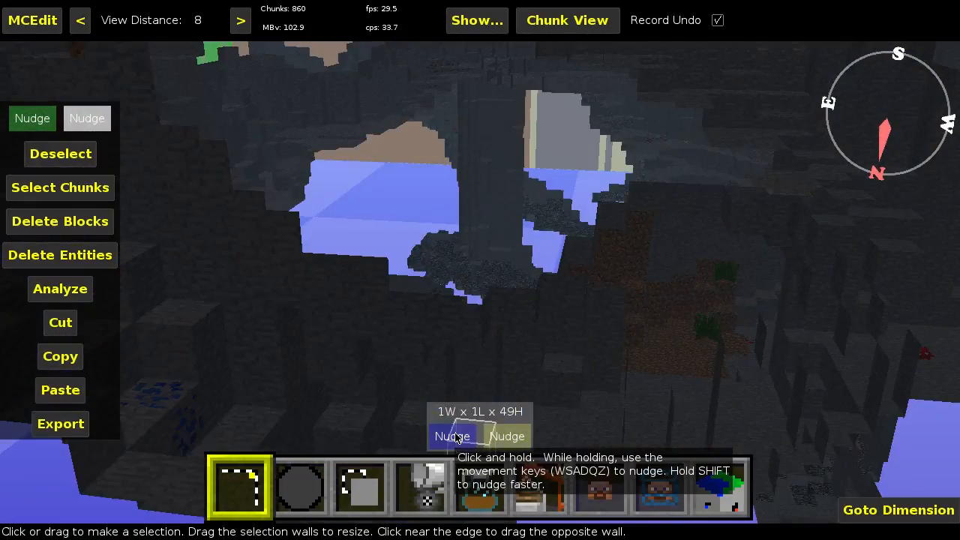
click(457, 438)
key(shift+z)
key(shift+z)
Step: Shift the whole 1 × 1 × 81 selection sideways inside the cave, clear of the surrounding rock
right_click(465, 382)
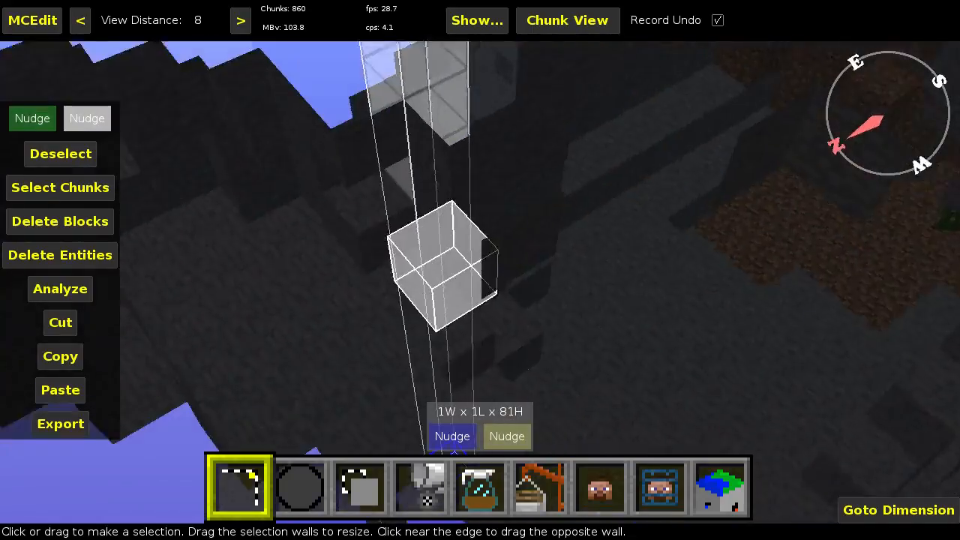
key(w)
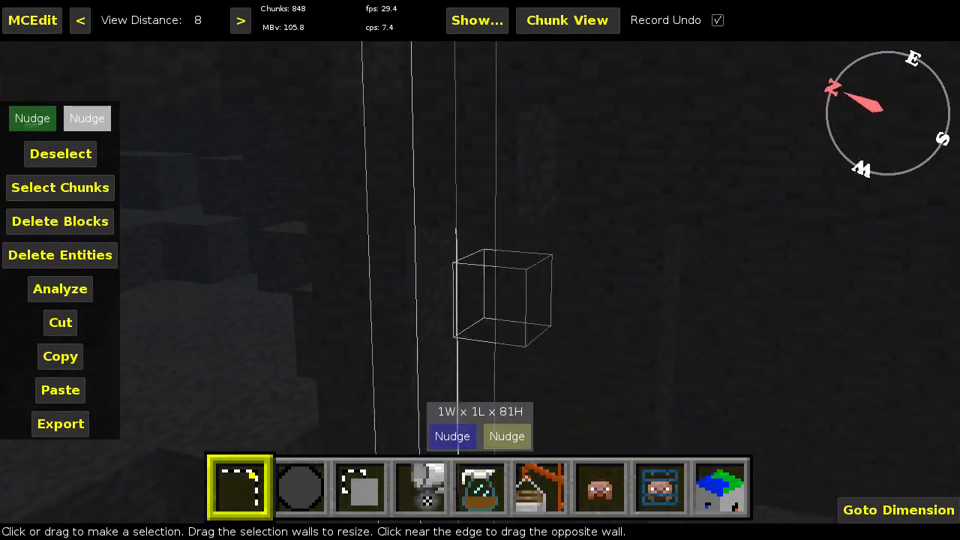
right_click(566, 324)
click(96, 124)
key(a)
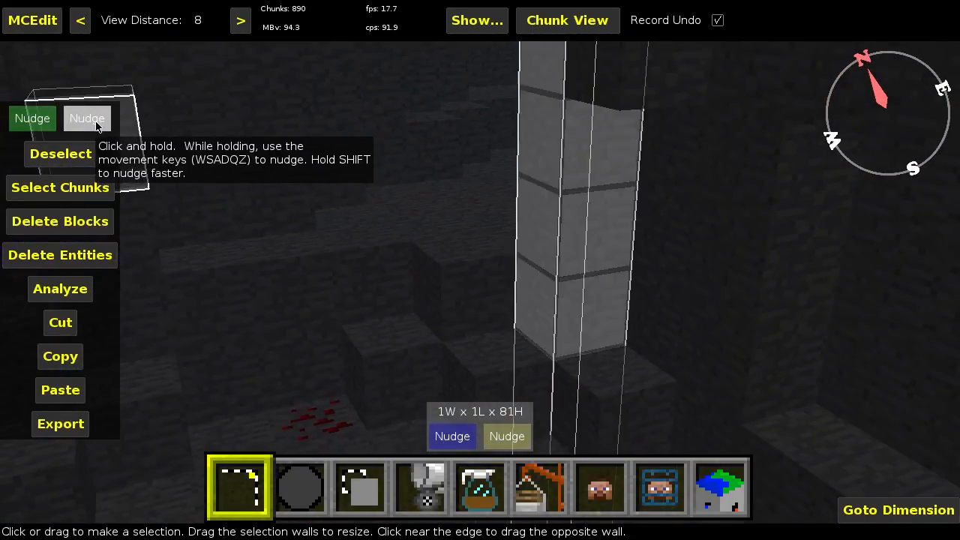
key(a)
right_click(459, 173)
key(s)
right_click(459, 173)
click(90, 115)
key(a)
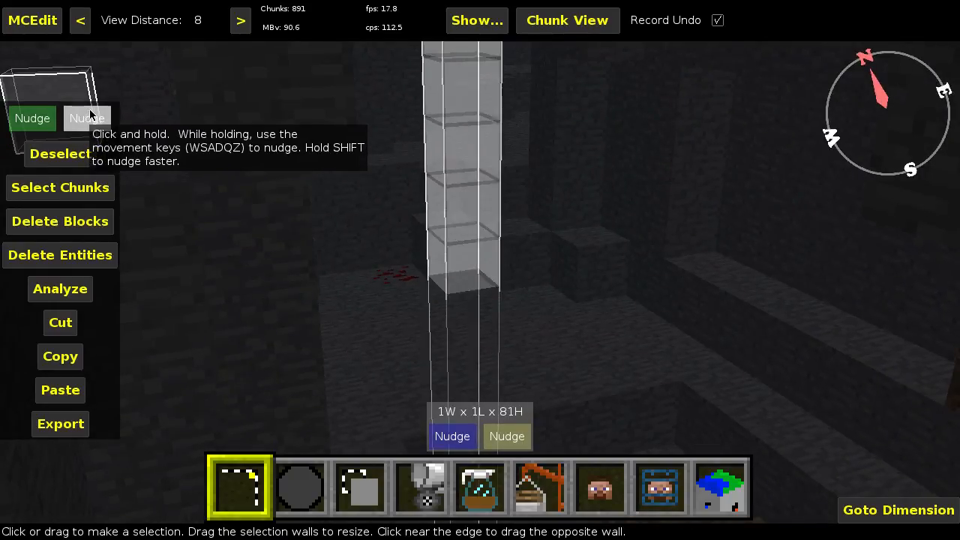
key(a)
Step: Examine from several sides where the selection column meets the cave floor
right_click(368, 161)
key(w)
key(d)
right_click(368, 160)
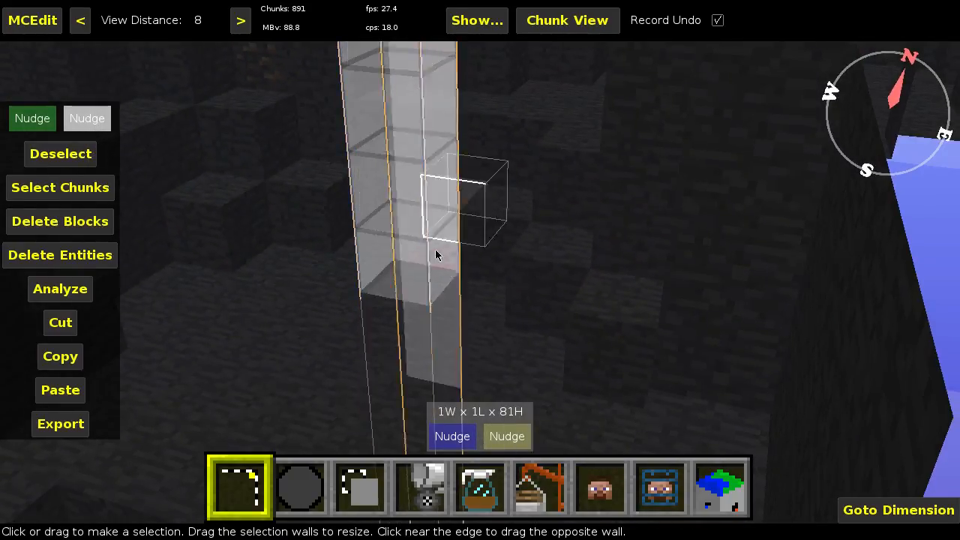
key(a)
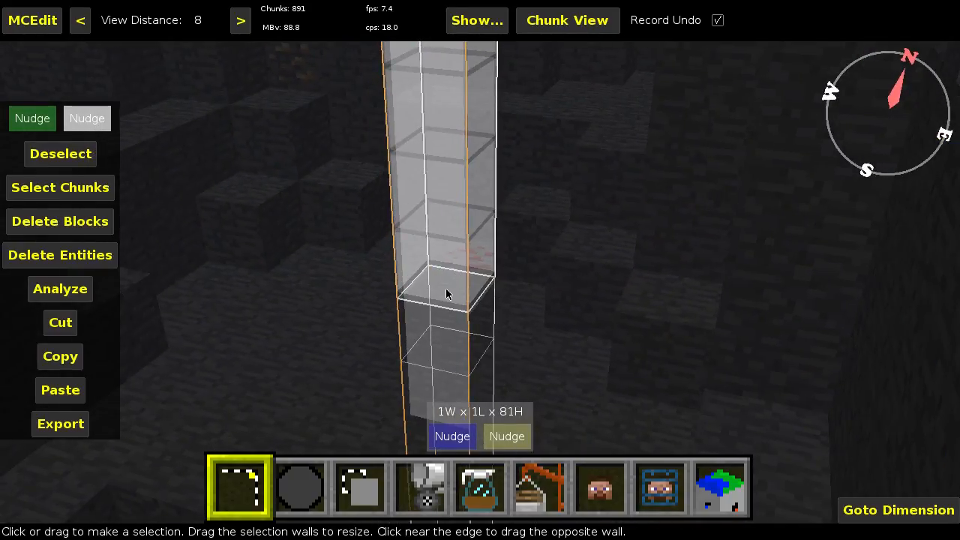
right_click(435, 178)
key(s)
right_click(437, 179)
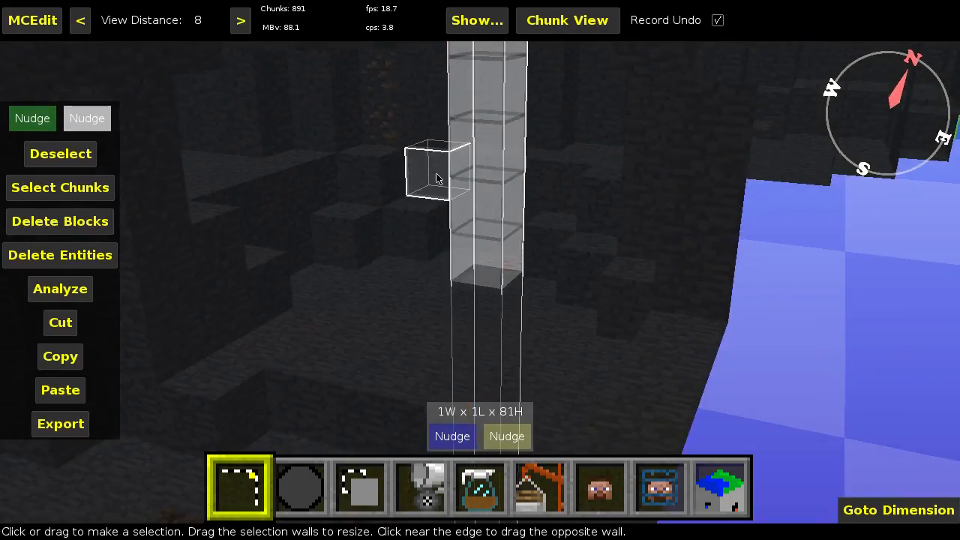
key(a)
right_click(532, 231)
right_click(532, 231)
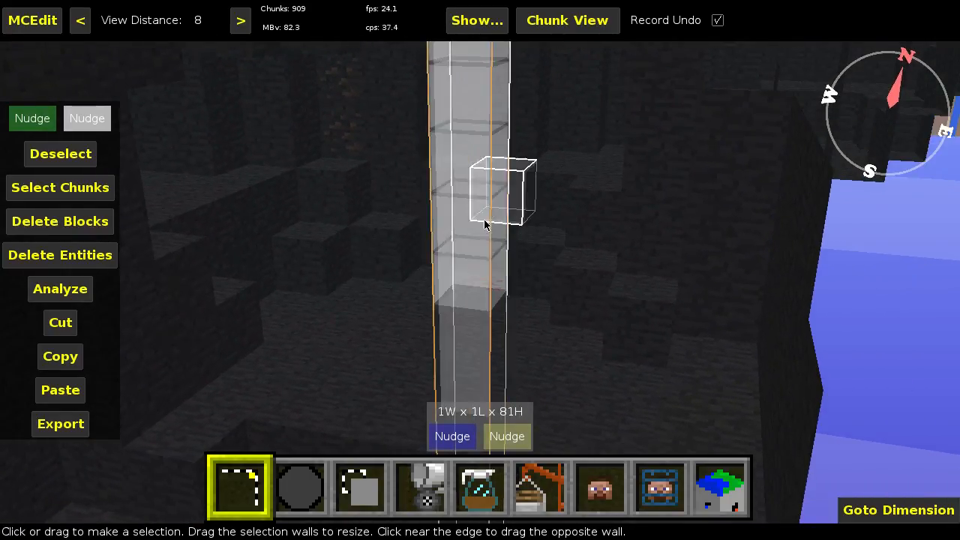
right_click(471, 212)
key(a)
right_click(471, 213)
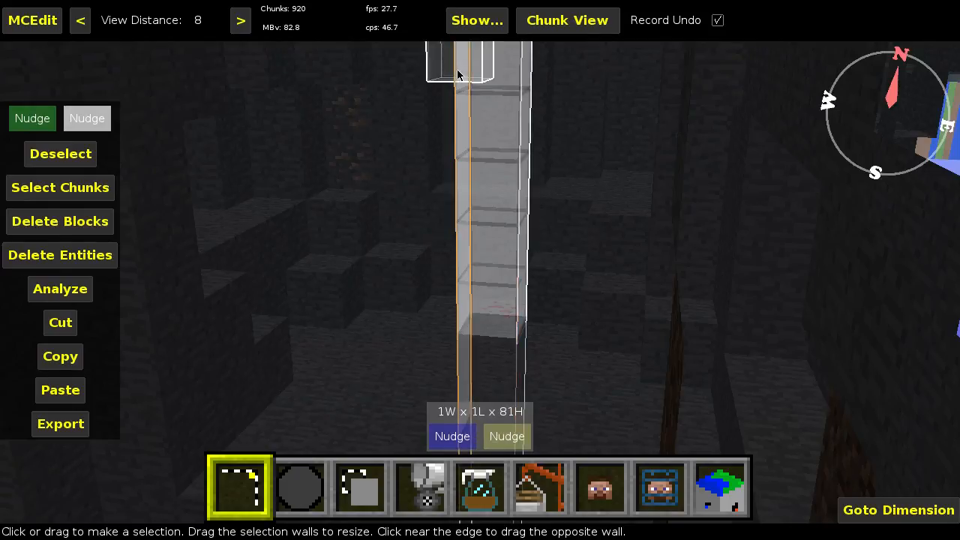
key(q)
key(z)
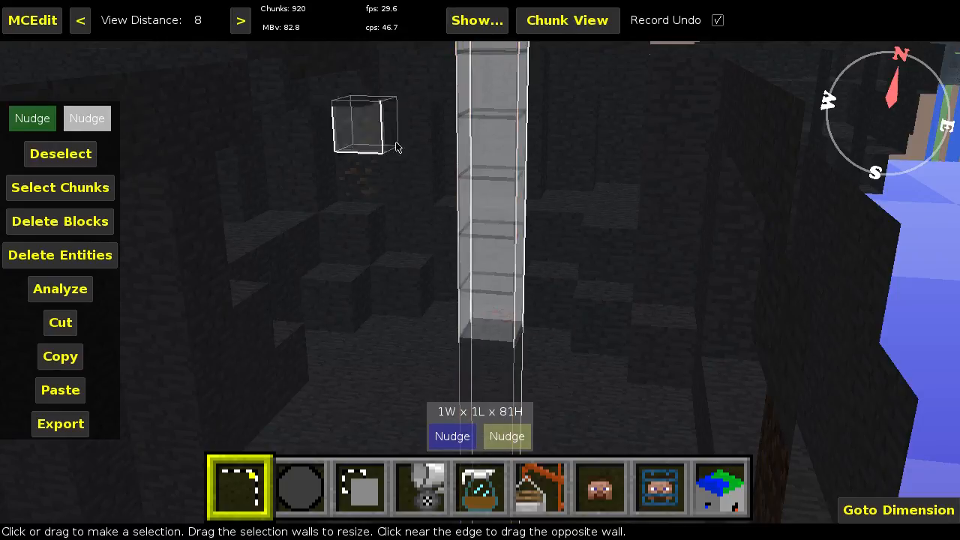
Step: Follow the selection column between the cave and the surface to examine the open spaces it passes through
right_click(448, 116)
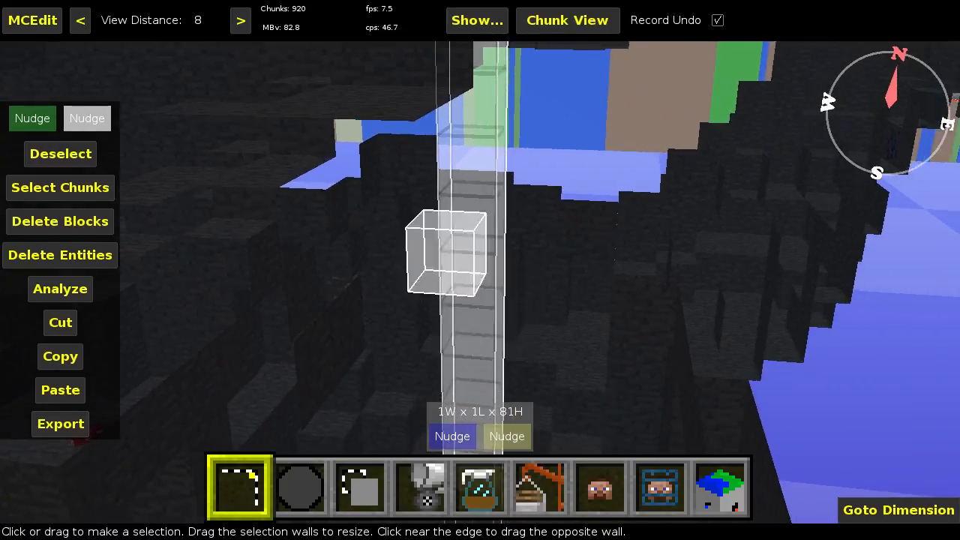
key(s)
right_click(449, 114)
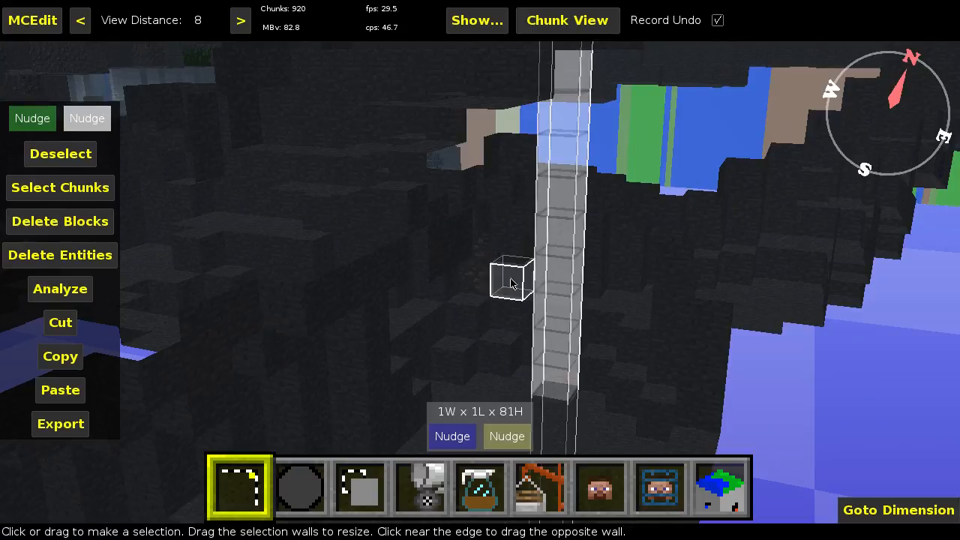
key(w)
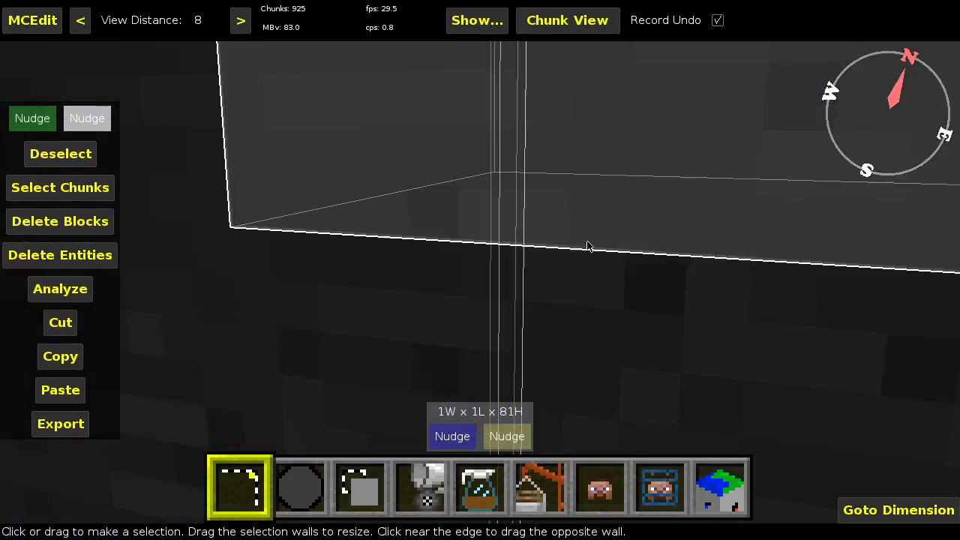
right_click(593, 236)
key(w)
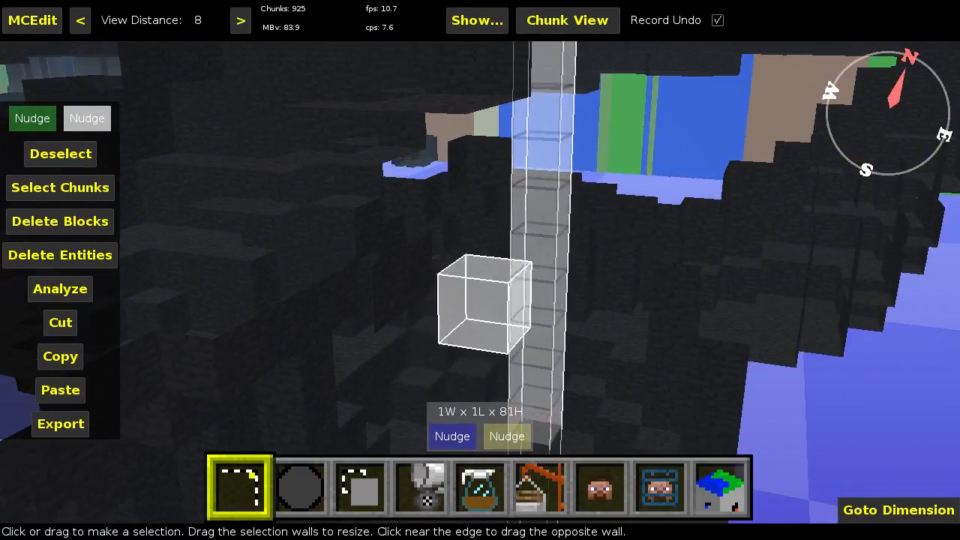
key(w)
key(space)
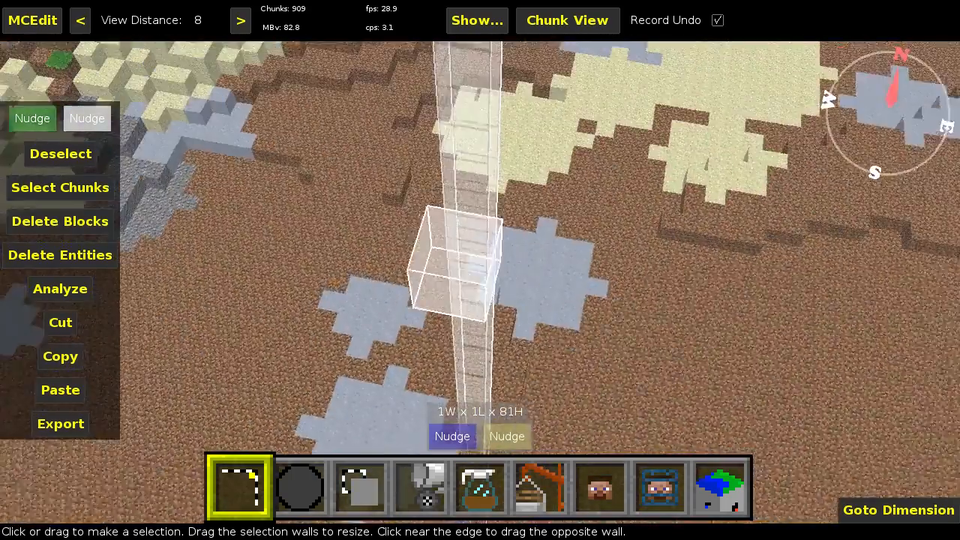
key(shift)
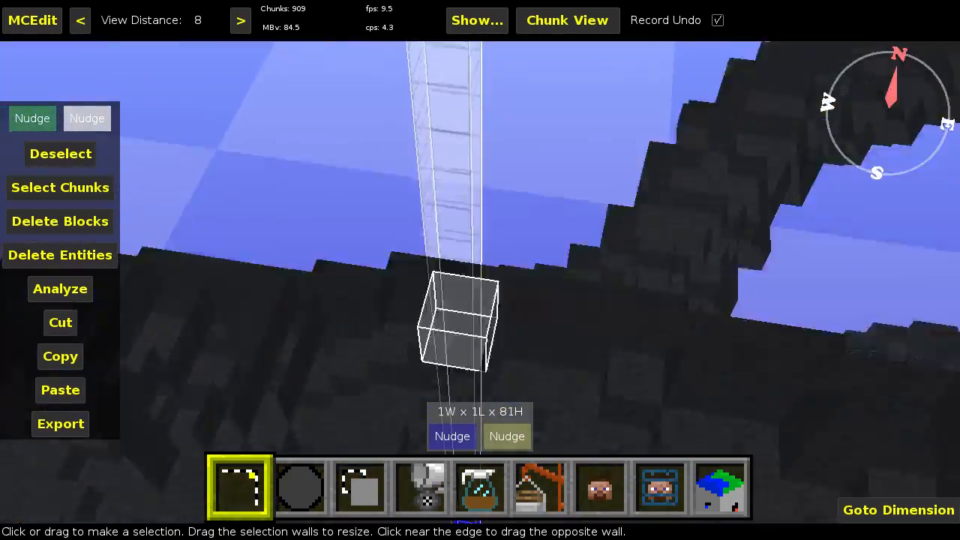
key(shift)
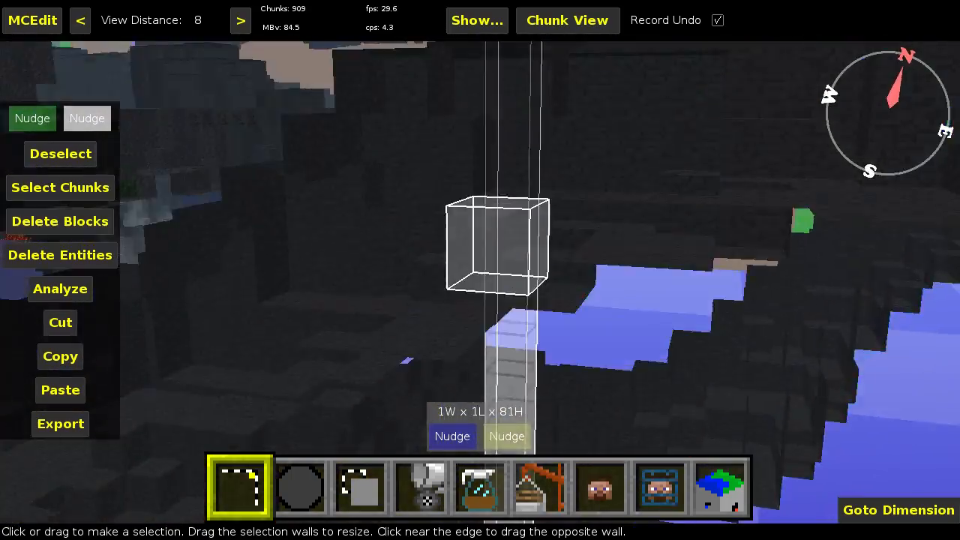
key(w)
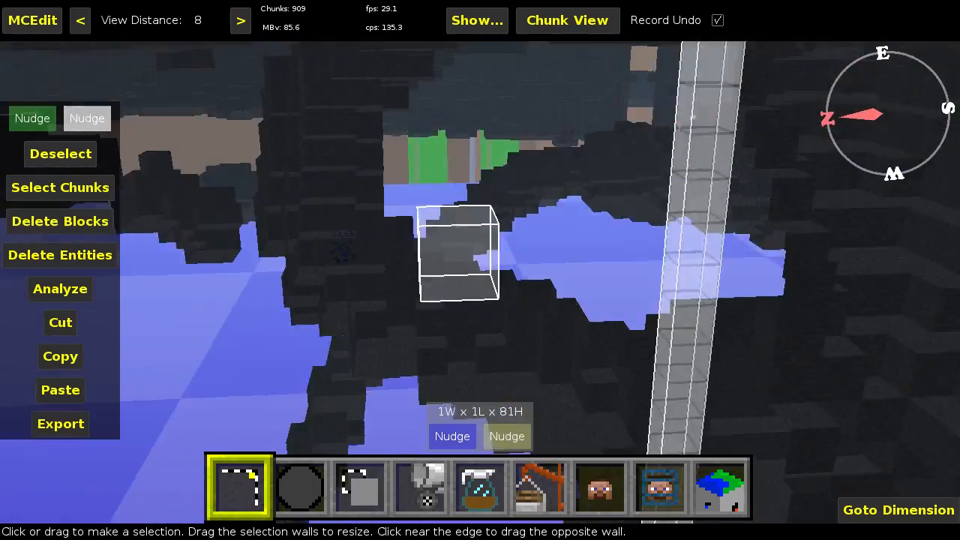
key(d)
key(space)
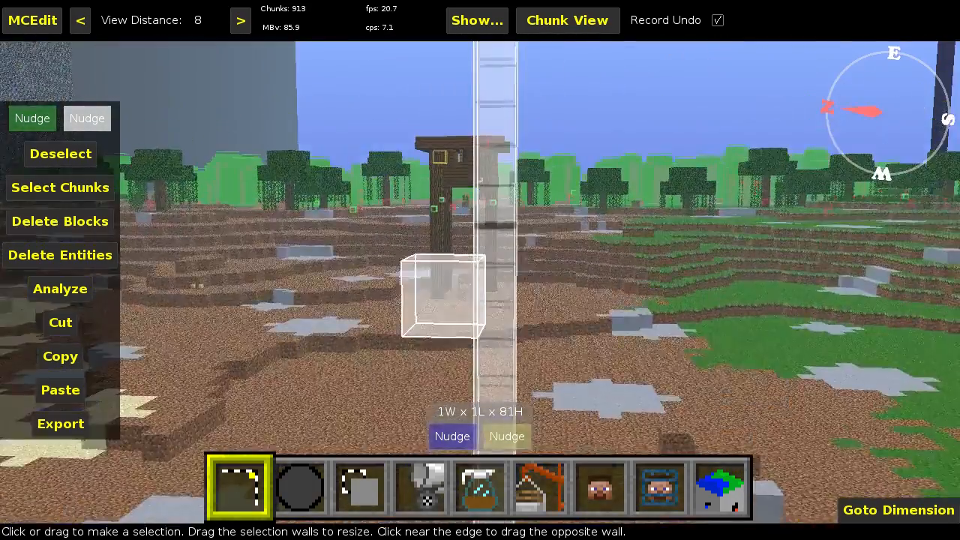
Step: Examine the part of the column above the ground, and its full extent within the walled terrain from farther away
right_click(591, 235)
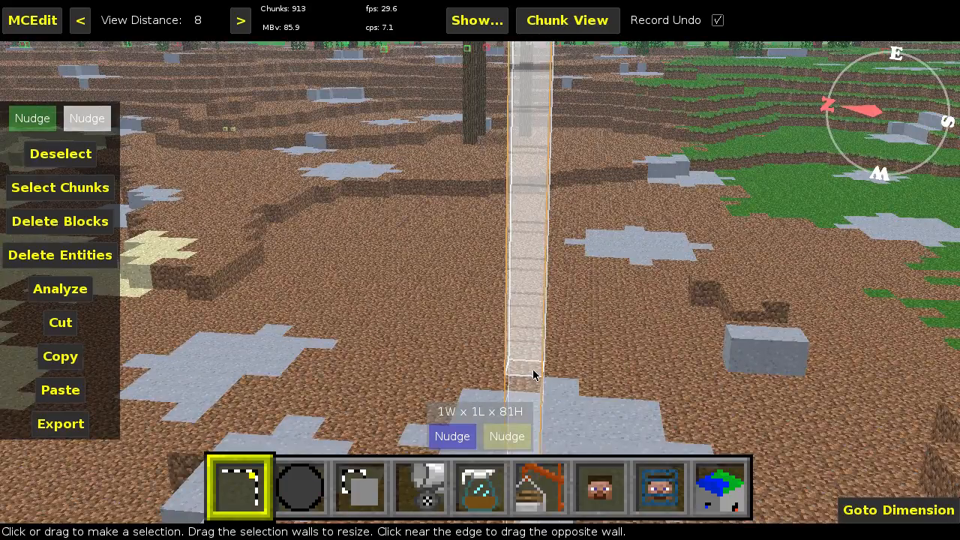
key(space)
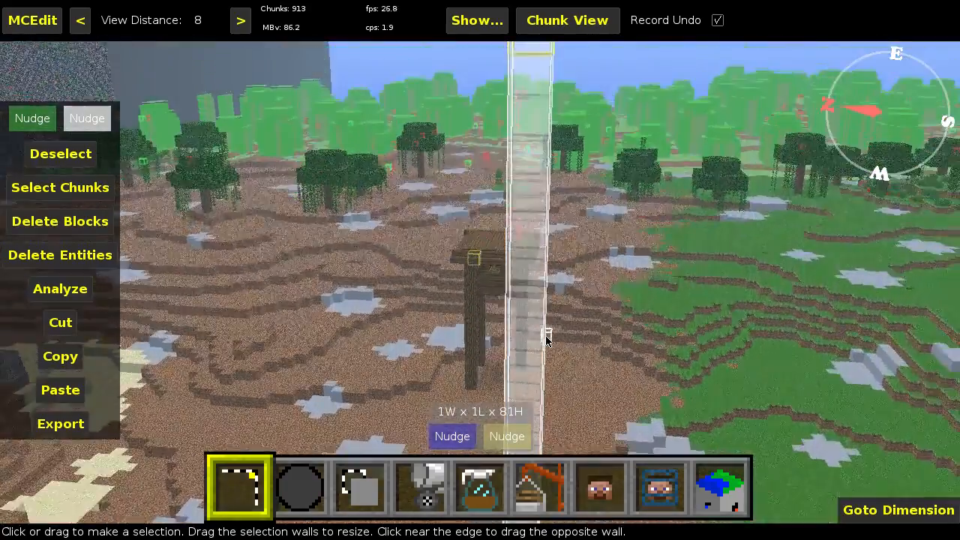
right_click(546, 338)
key(shift)
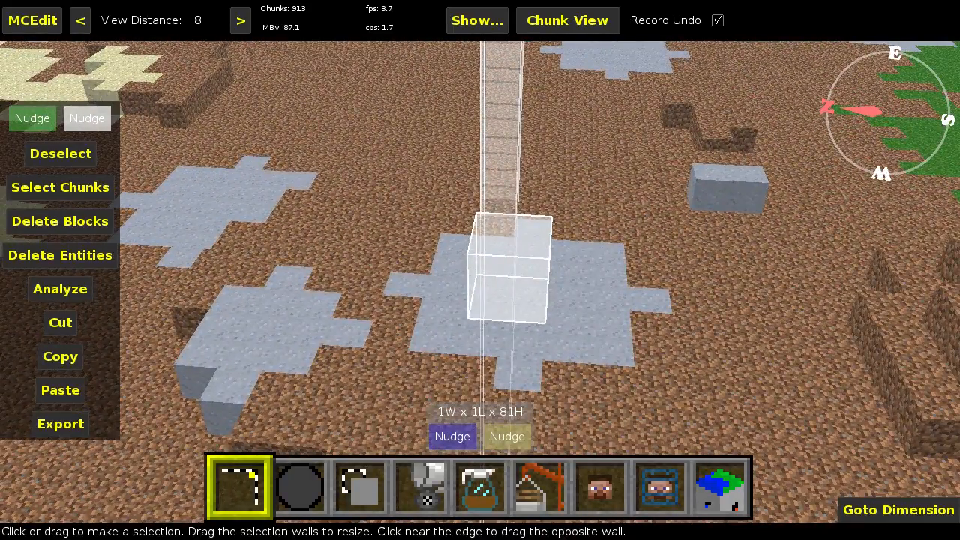
key(w)
key(a)
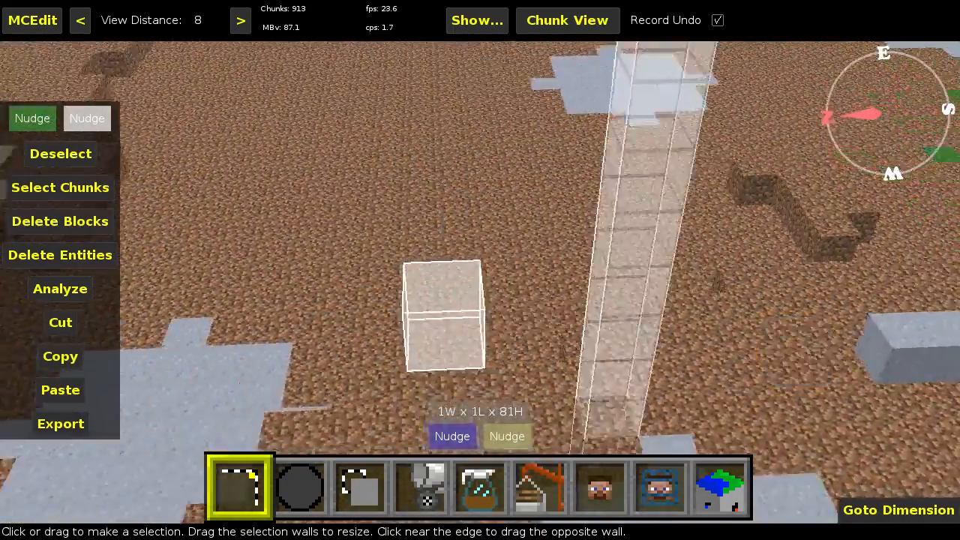
key(s)
key(s)
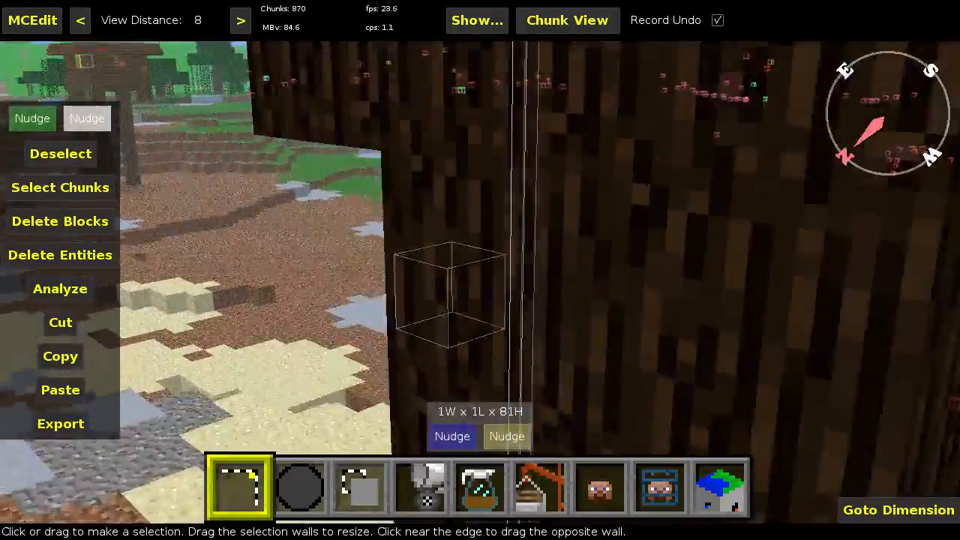
key(s)
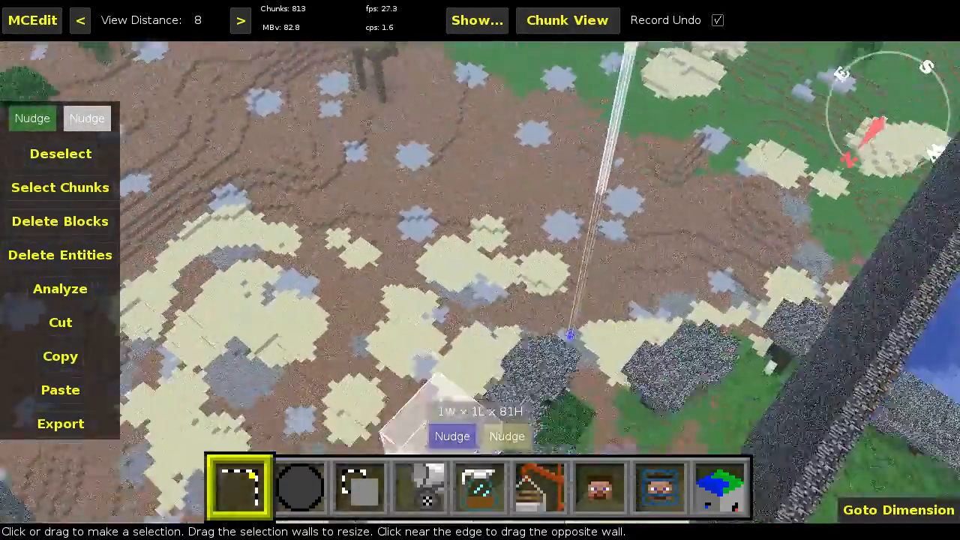
key(s)
right_click(546, 335)
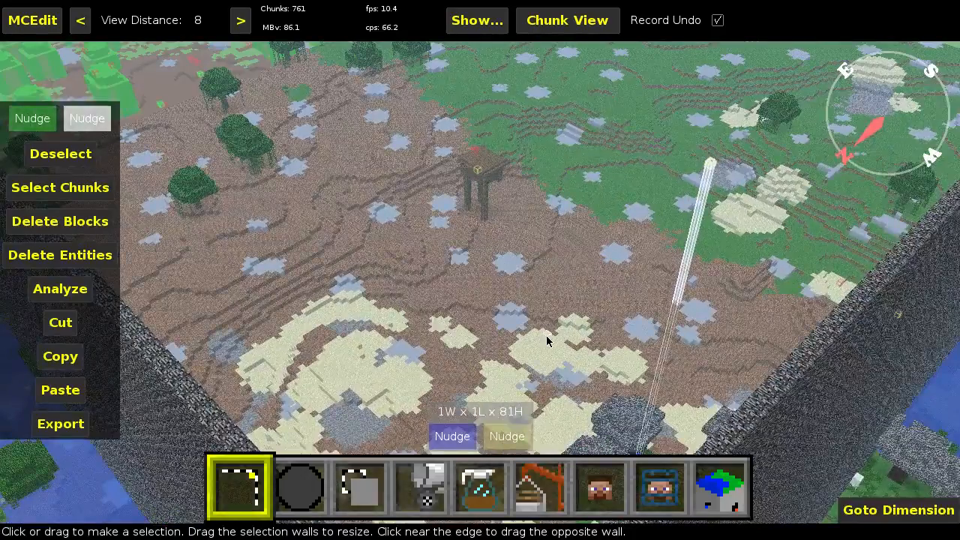
right_click(546, 335)
key(w)
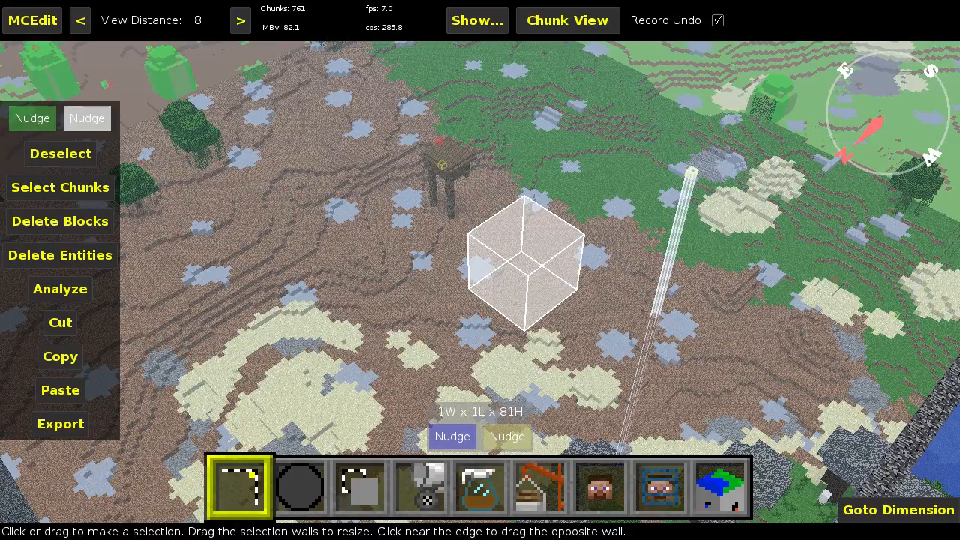
right_click(544, 336)
key(w)
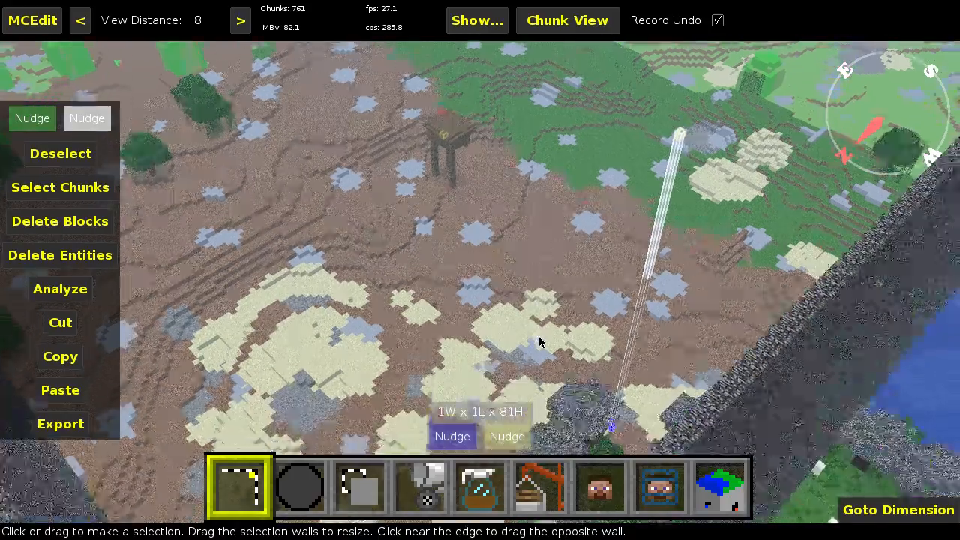
key(w)
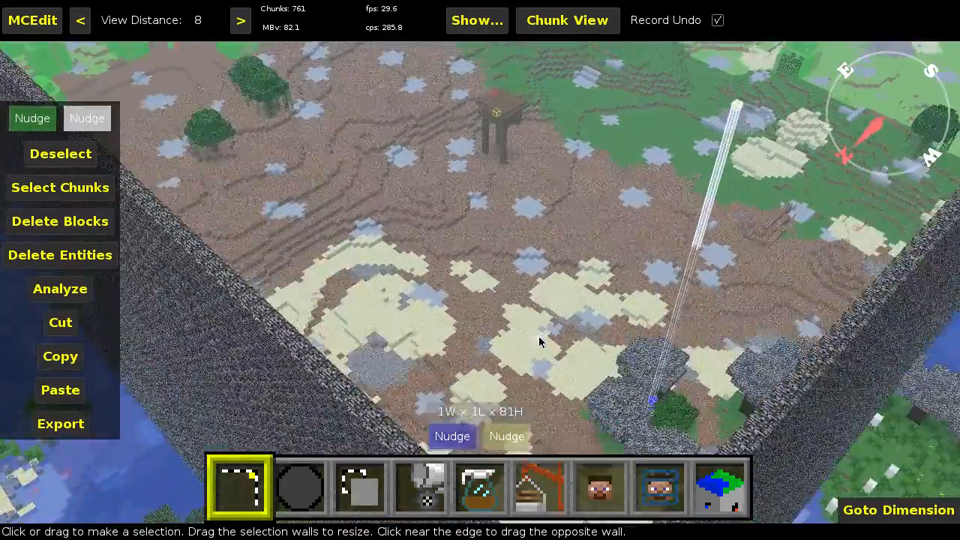
Step: Examine the 1 × 1 × 81 selection column against the nearby corner of the wall enclosing the terrain
key(w)
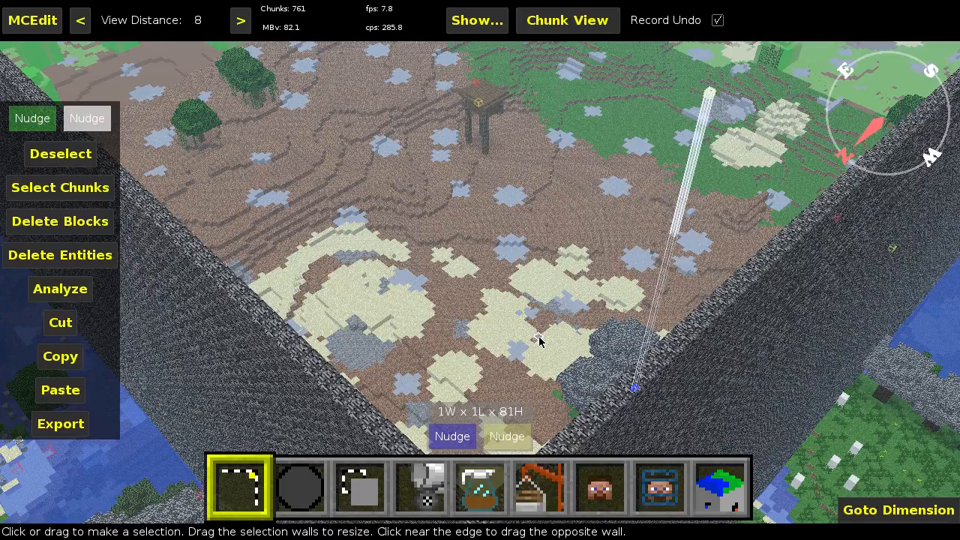
right_click(405, 311)
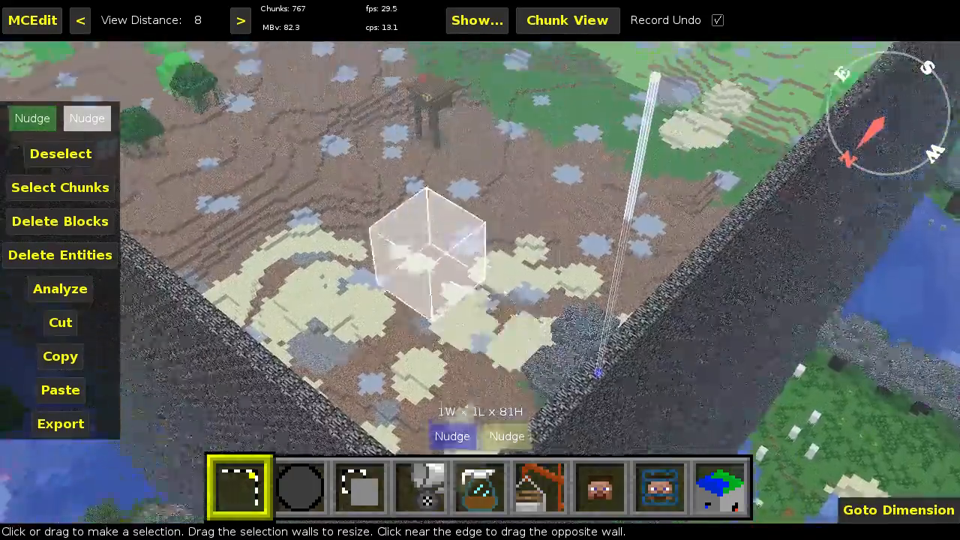
right_click(413, 316)
right_click(410, 314)
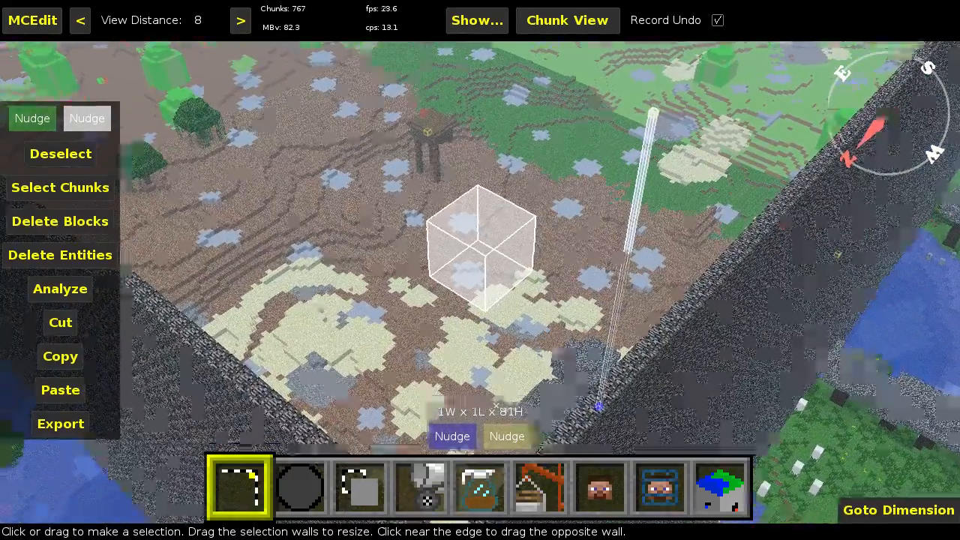
right_click(409, 315)
right_click(410, 318)
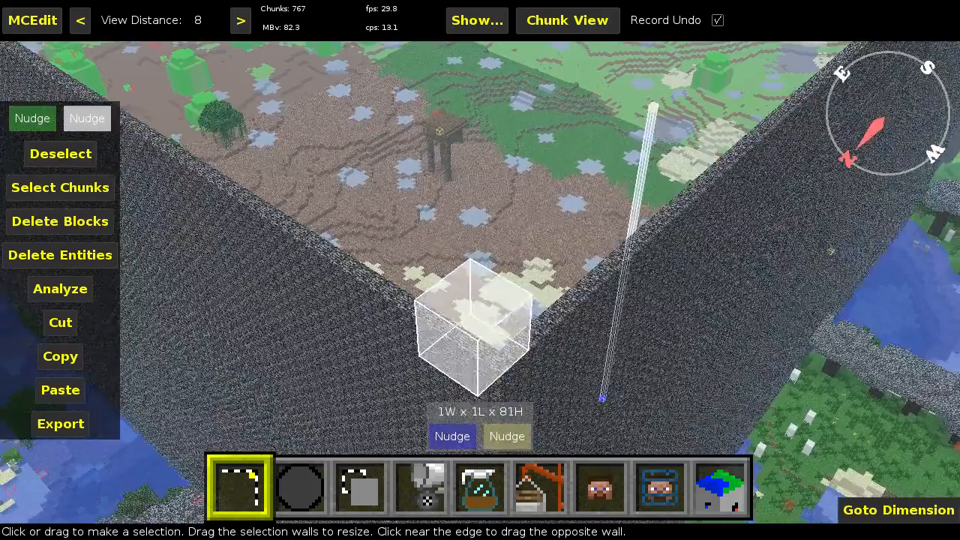
right_click(412, 316)
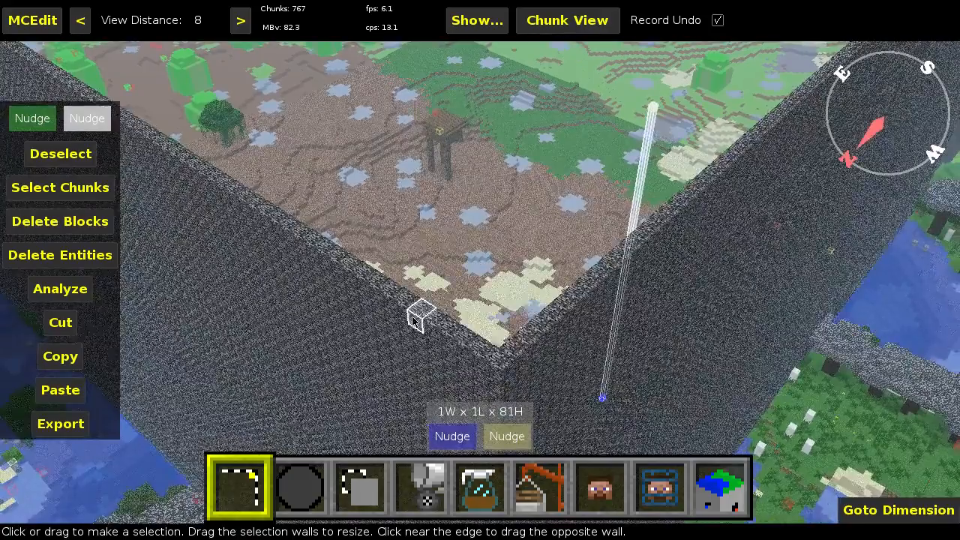
right_click(412, 315)
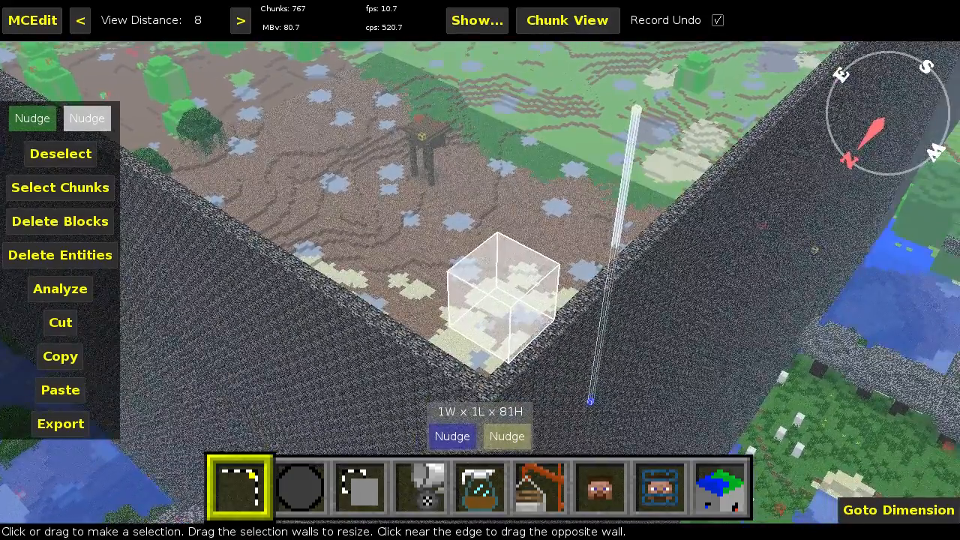
Step: Examine the terrain around the selection column, out to the green land and tall striped columns in the distance
right_click(434, 314)
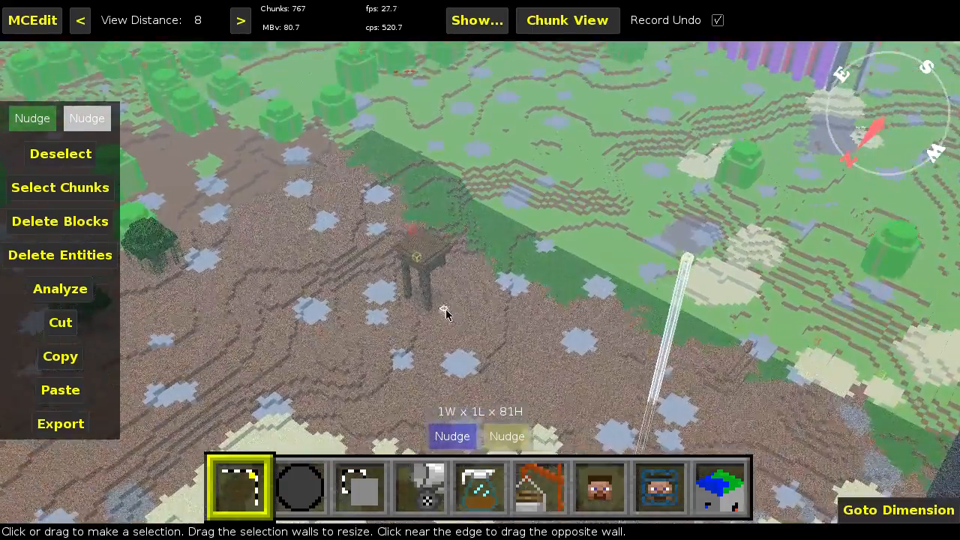
right_click(443, 313)
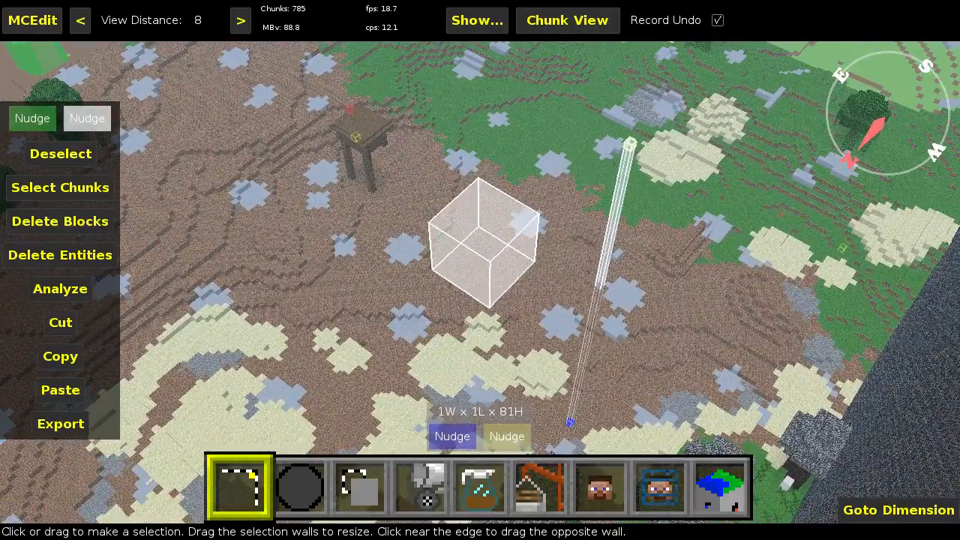
right_click(442, 305)
key(a)
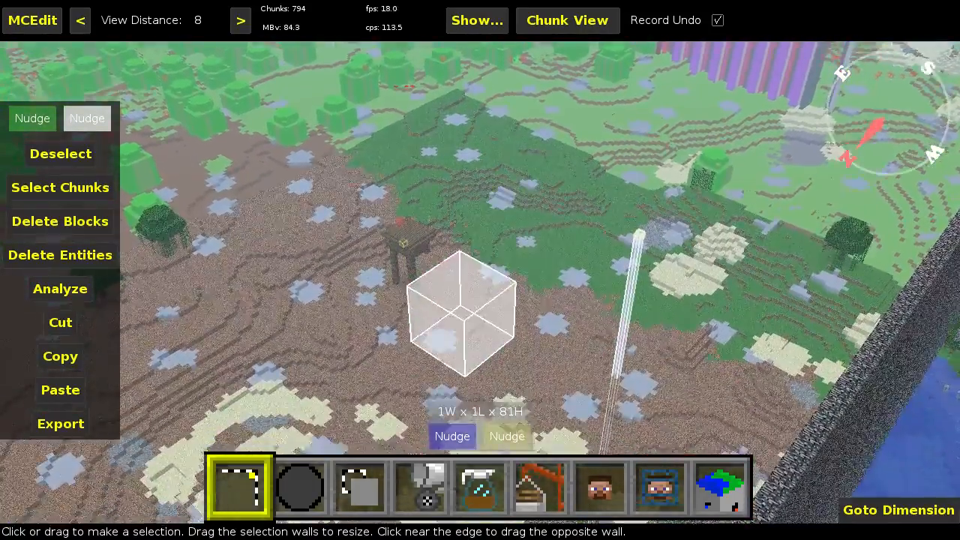
key(w)
right_click(445, 314)
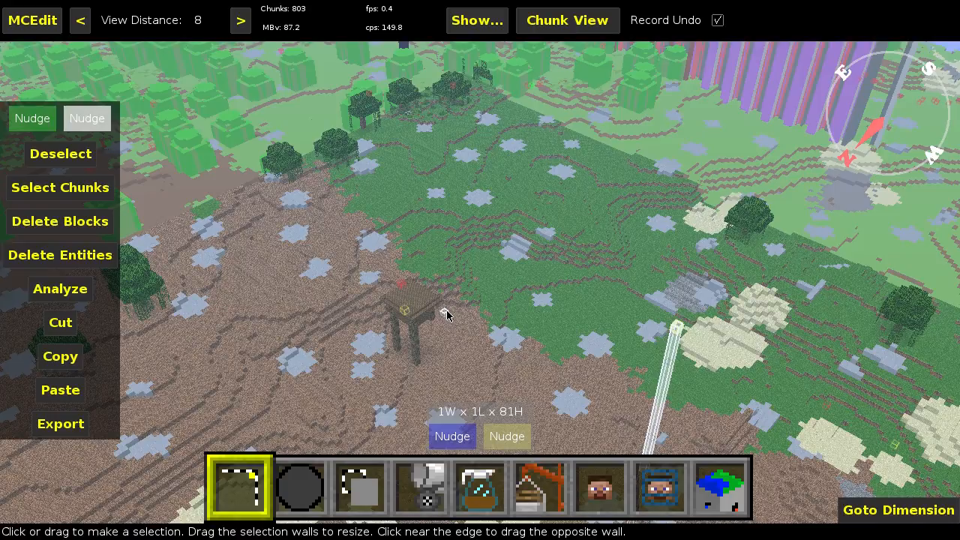
right_click(445, 314)
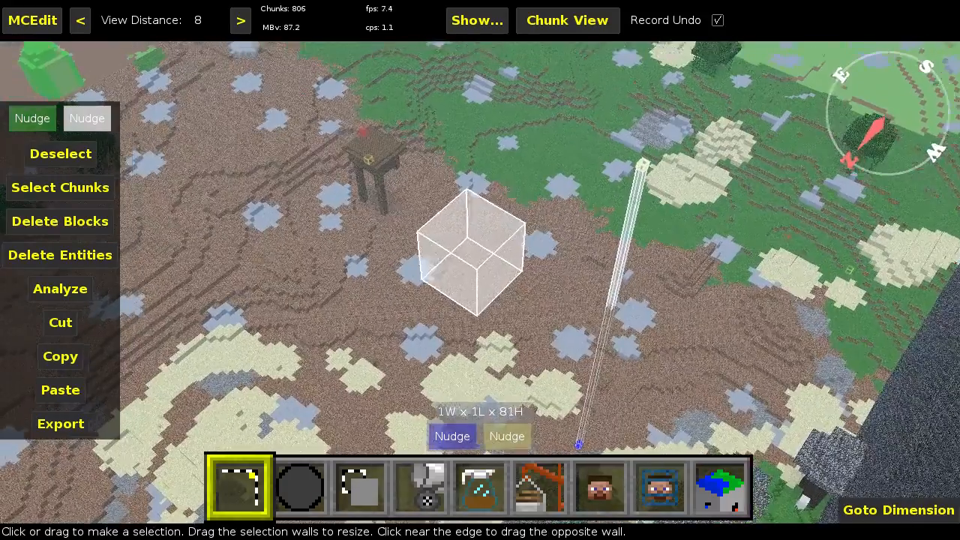
Step: Examine the selection column from steeply above and again from farther back, together with the walled ground around it
key(w)
key(d)
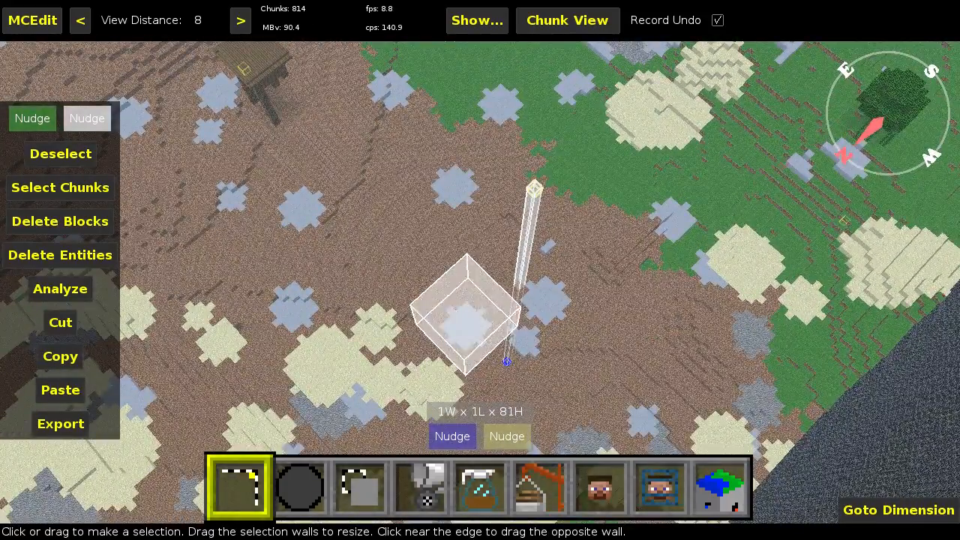
right_click(447, 315)
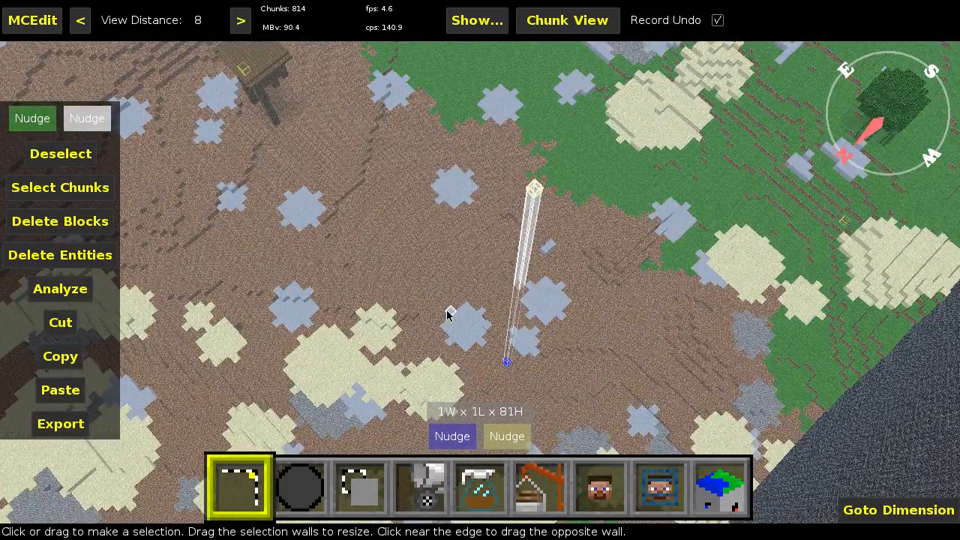
key(a)
key(s)
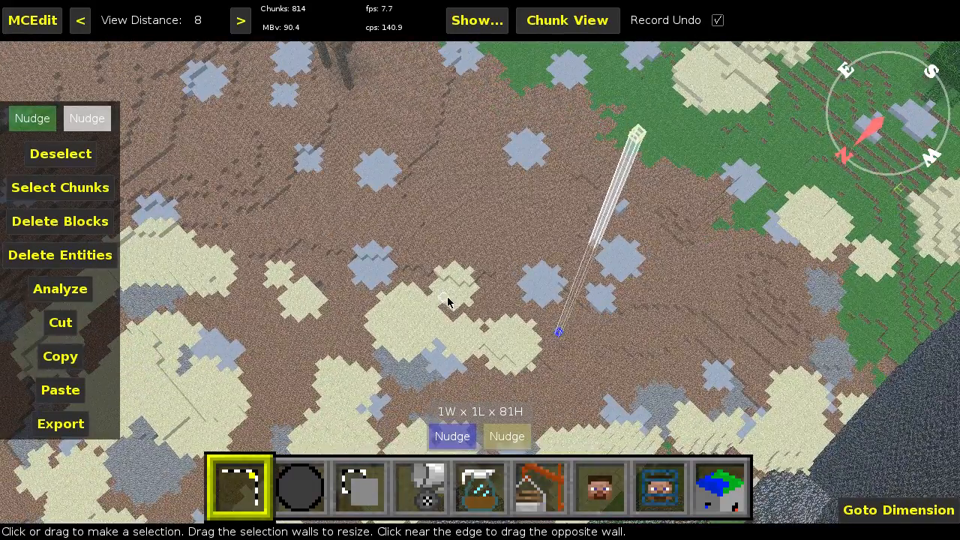
right_click(435, 256)
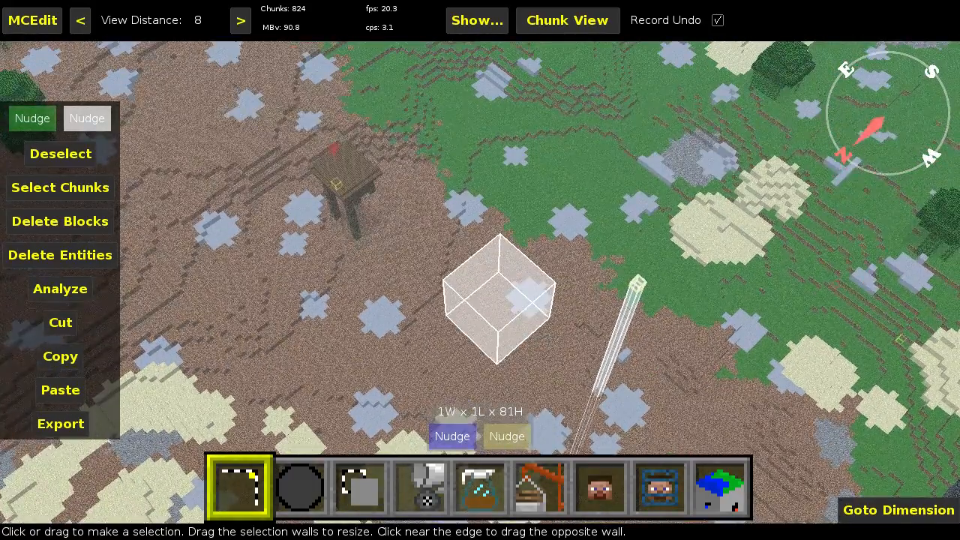
key(a)
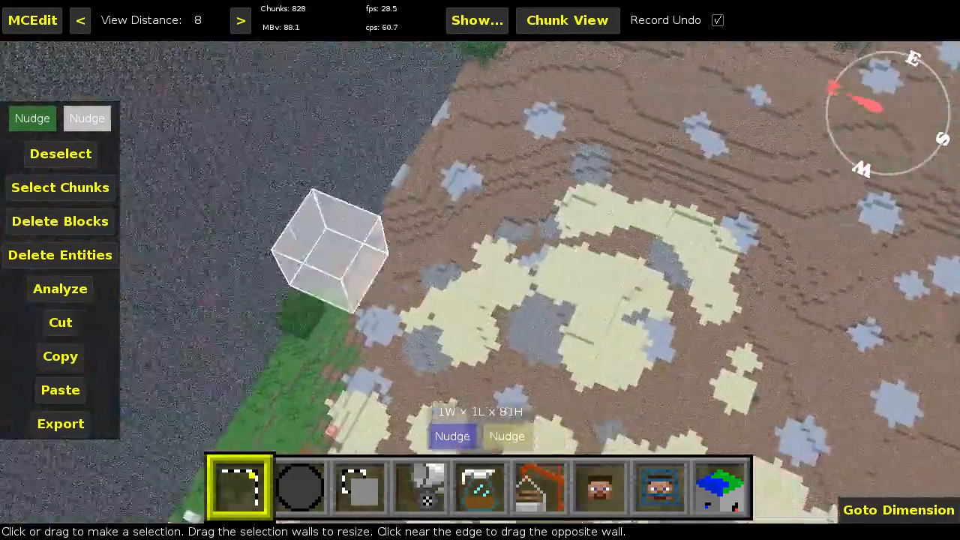
key(s)
key(s)
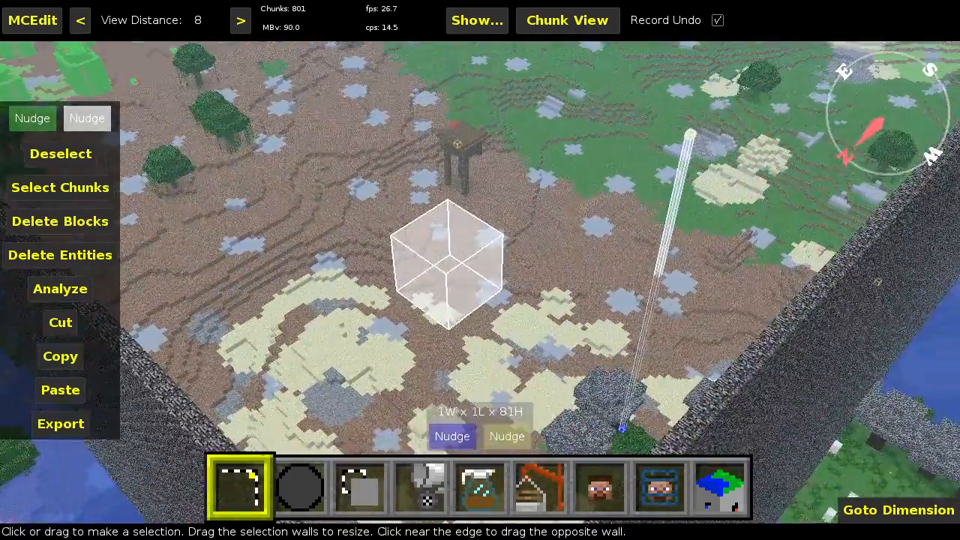
right_click(434, 256)
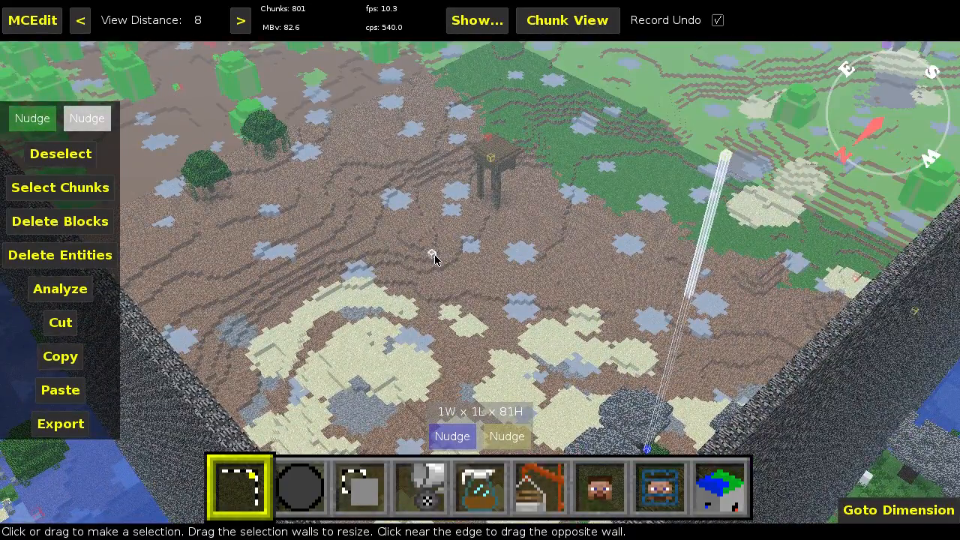